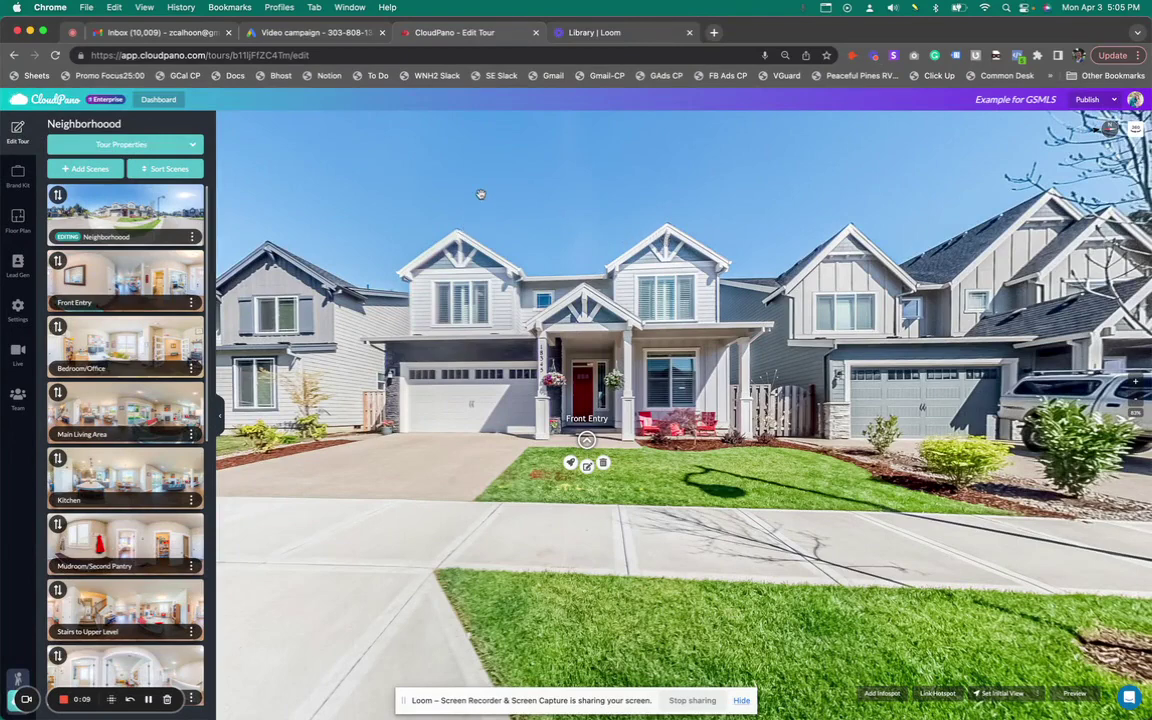
- Follow the tour's hotspots from the Neighborhood scene through Front Entry into Kitchen
scroll(506, 217, "up", 5)
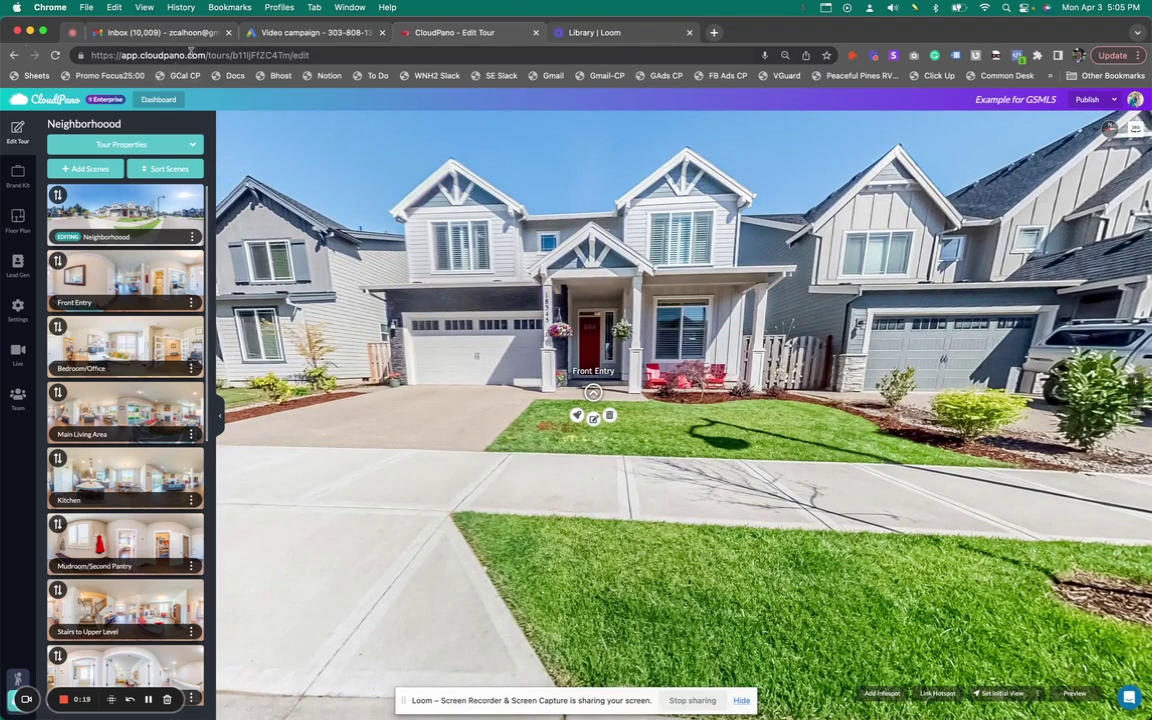
double_click(245, 56)
double_click(301, 55)
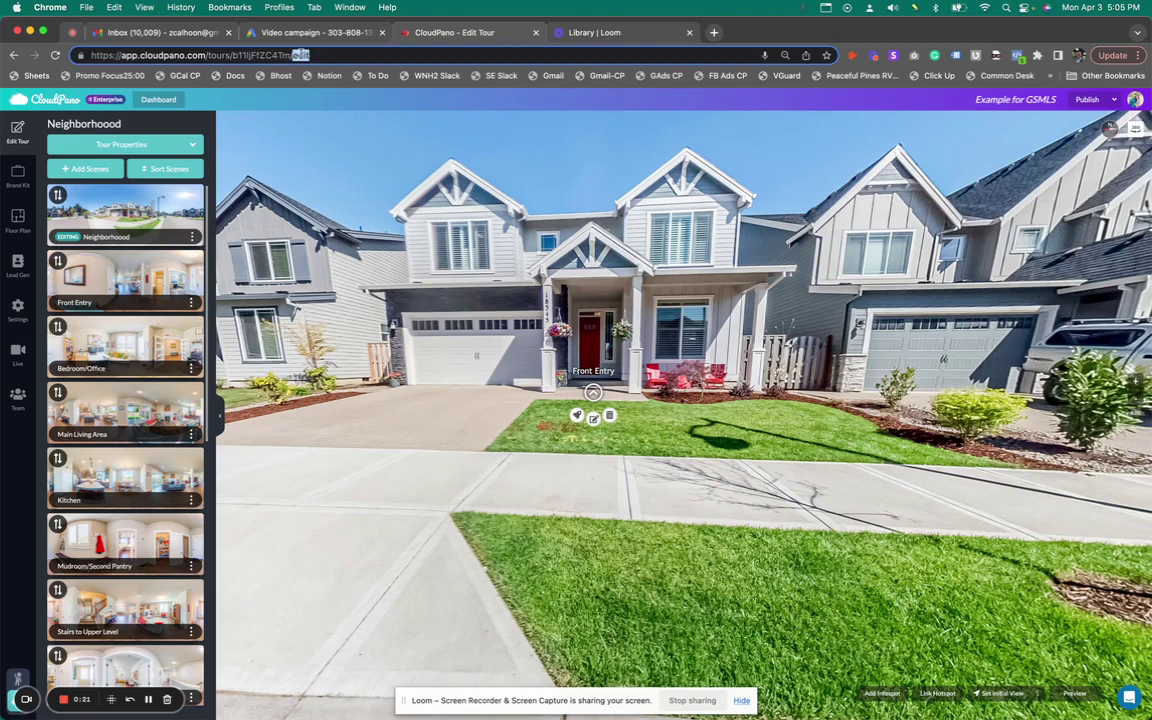
left_click_drag(371, 280, 368, 286)
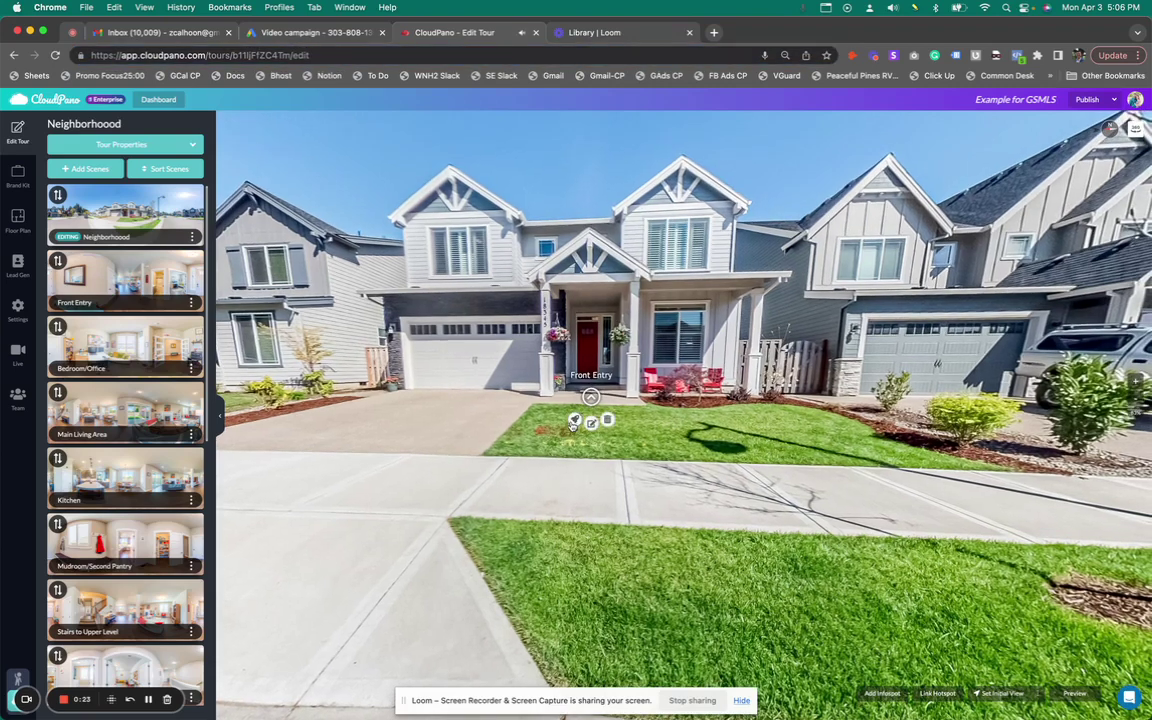
left_click(573, 421)
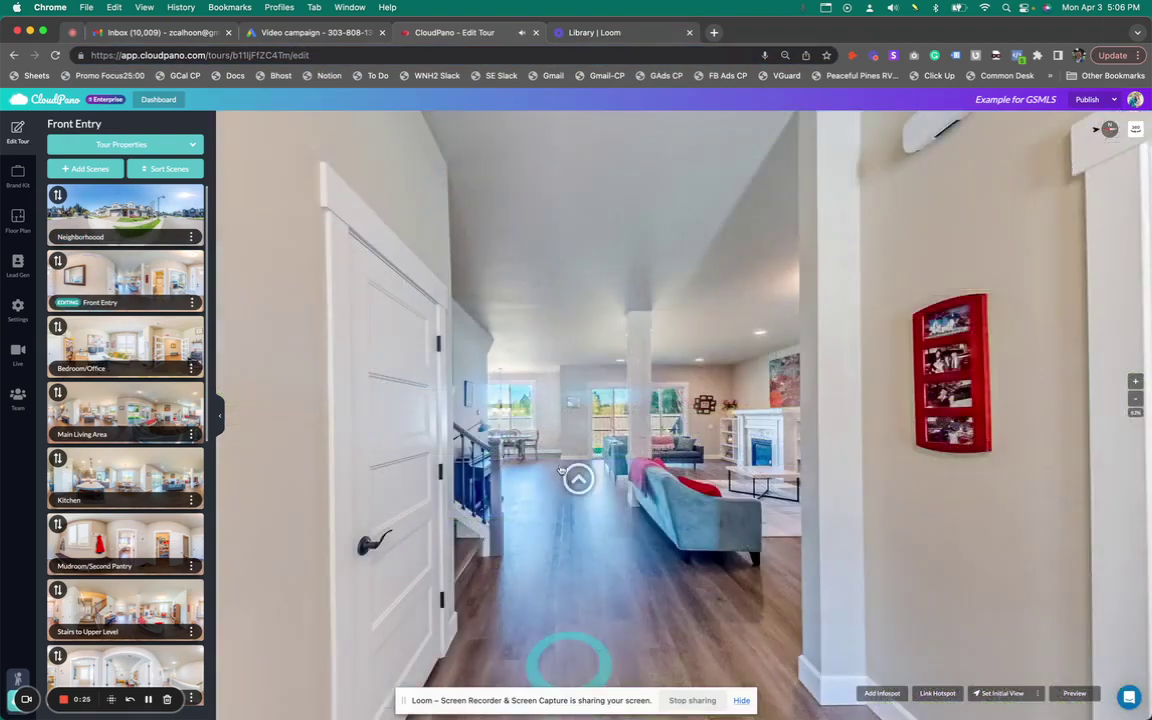
left_click(562, 505)
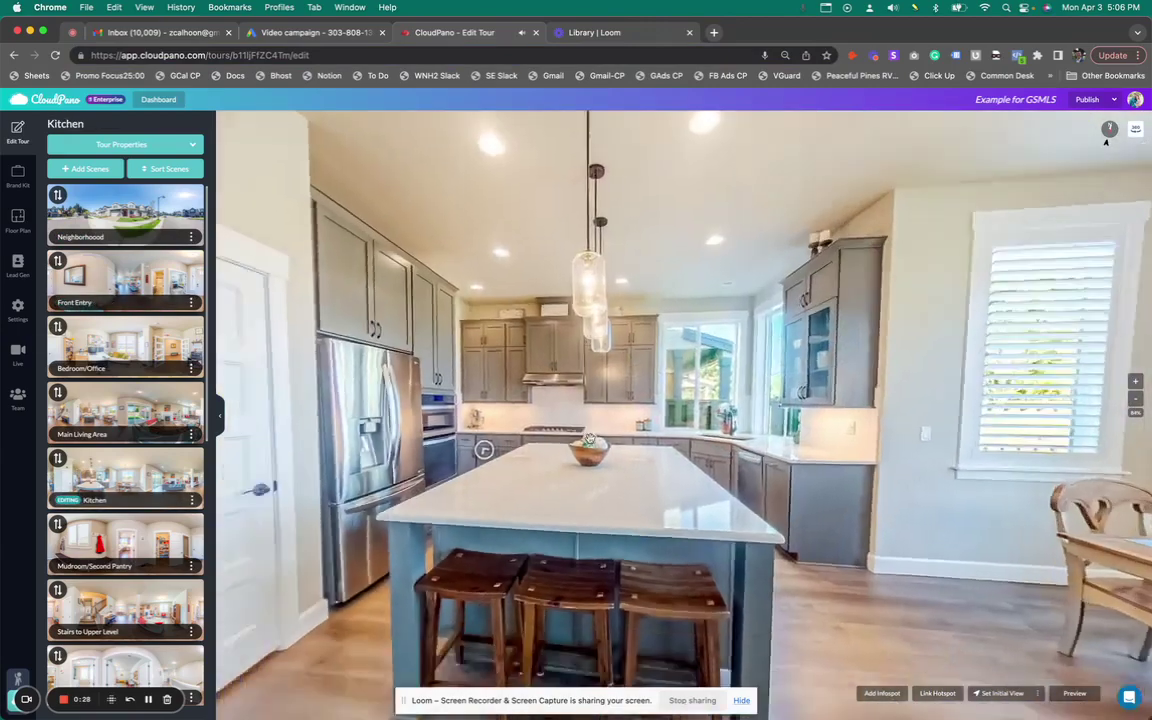
- Try setting the Kitchen scene's north point in the direction of the dining area
left_click_drag(489, 440, 909, 281)
left_click_drag(806, 415, 926, 432)
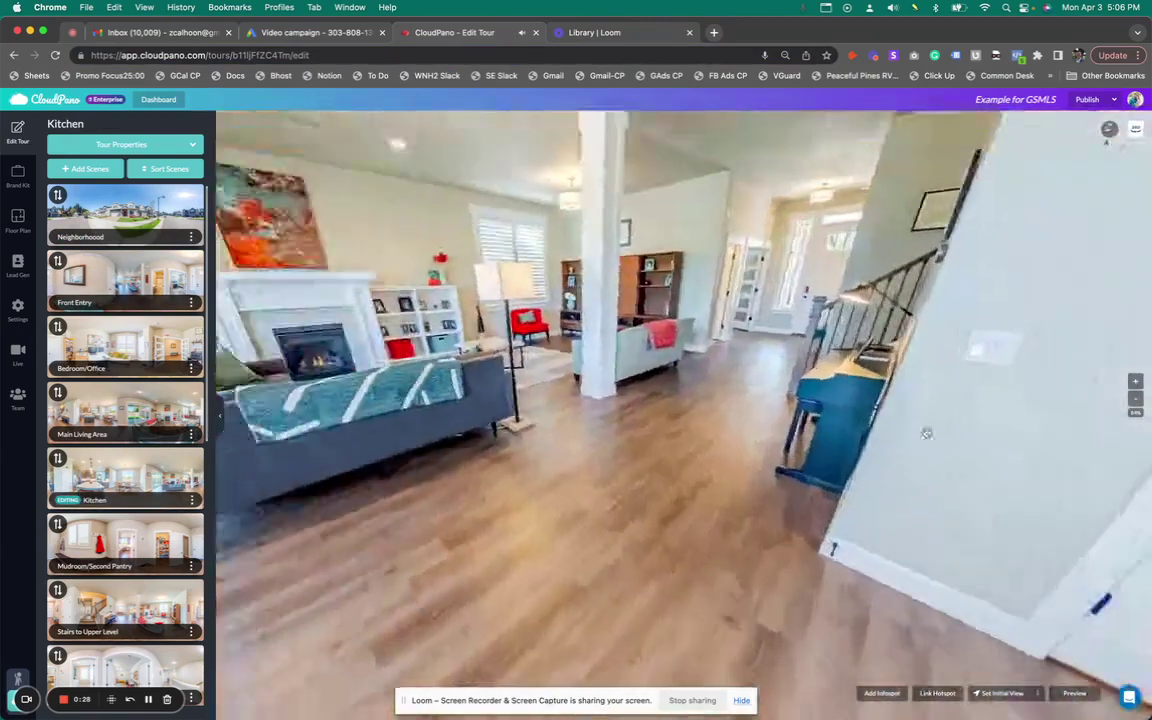
left_click_drag(480, 410, 953, 396)
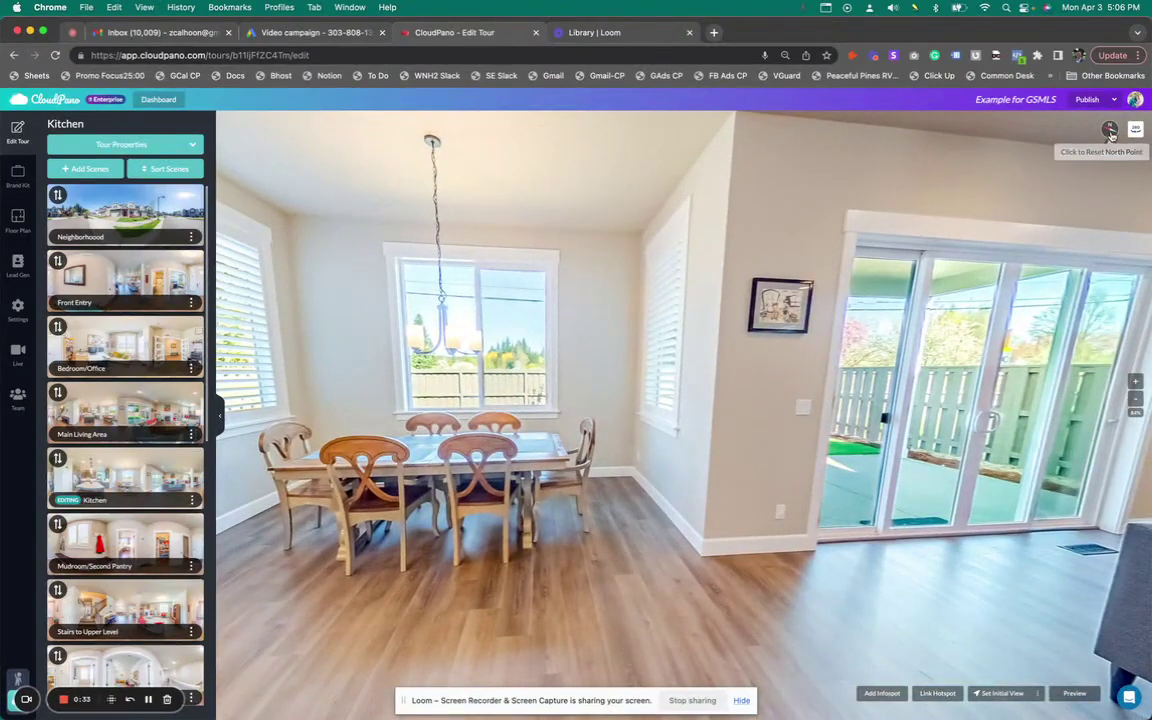
left_click(1109, 129)
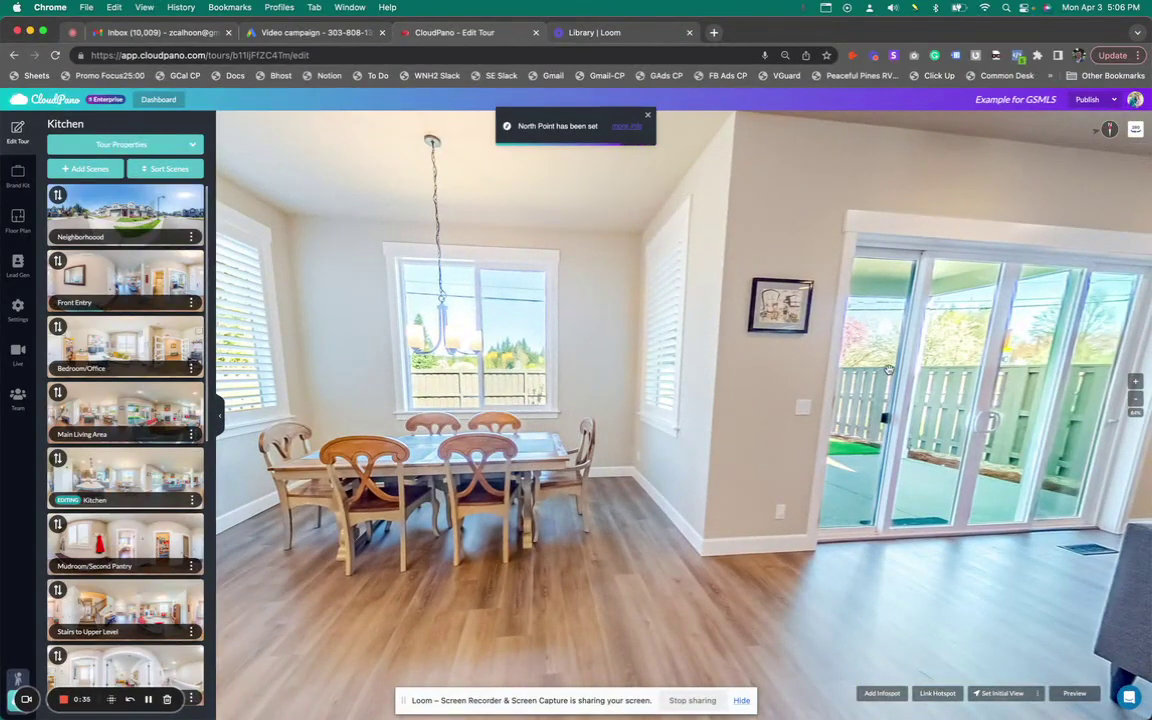
left_click_drag(889, 370, 560, 350)
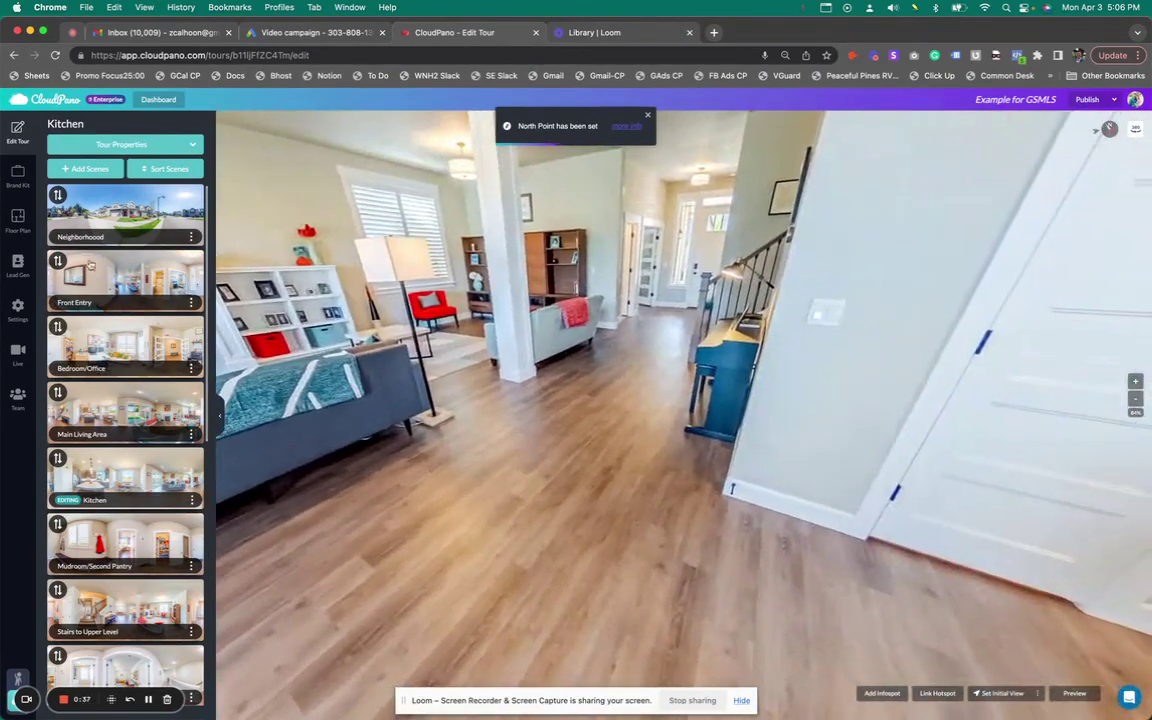
- Set the Front Entry scene's north point looking down the hallway toward the living area
scroll(88, 250, "down", 1)
left_click(142, 242)
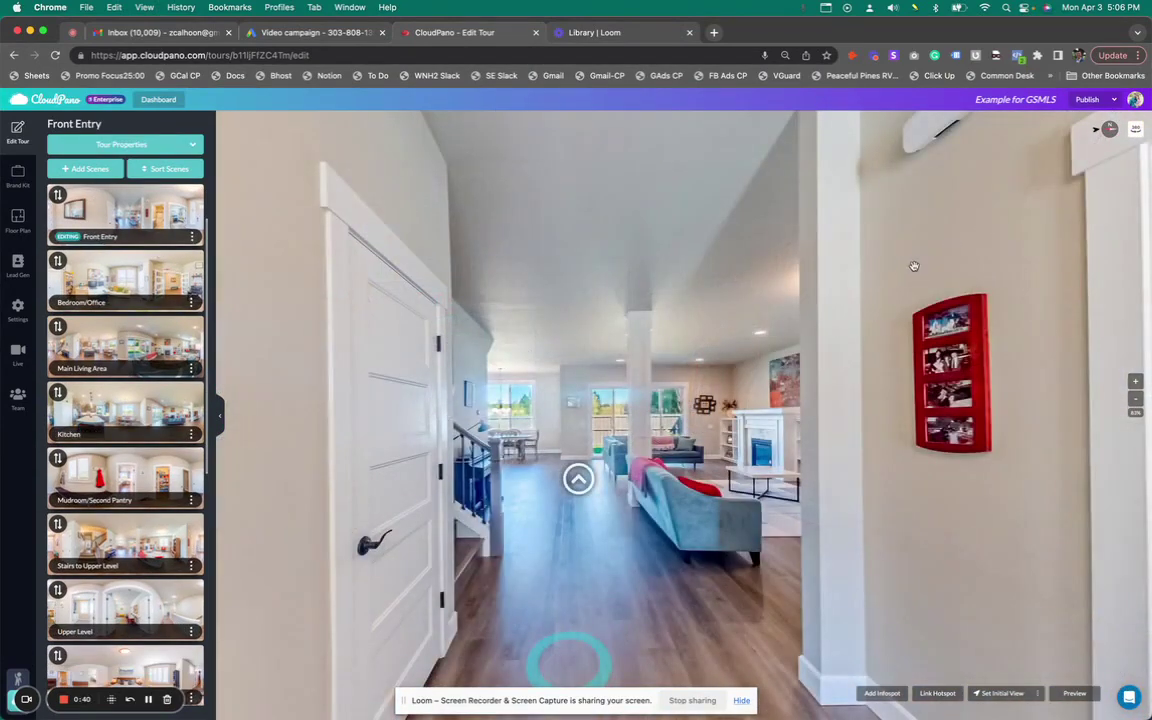
left_click_drag(914, 266, 949, 249)
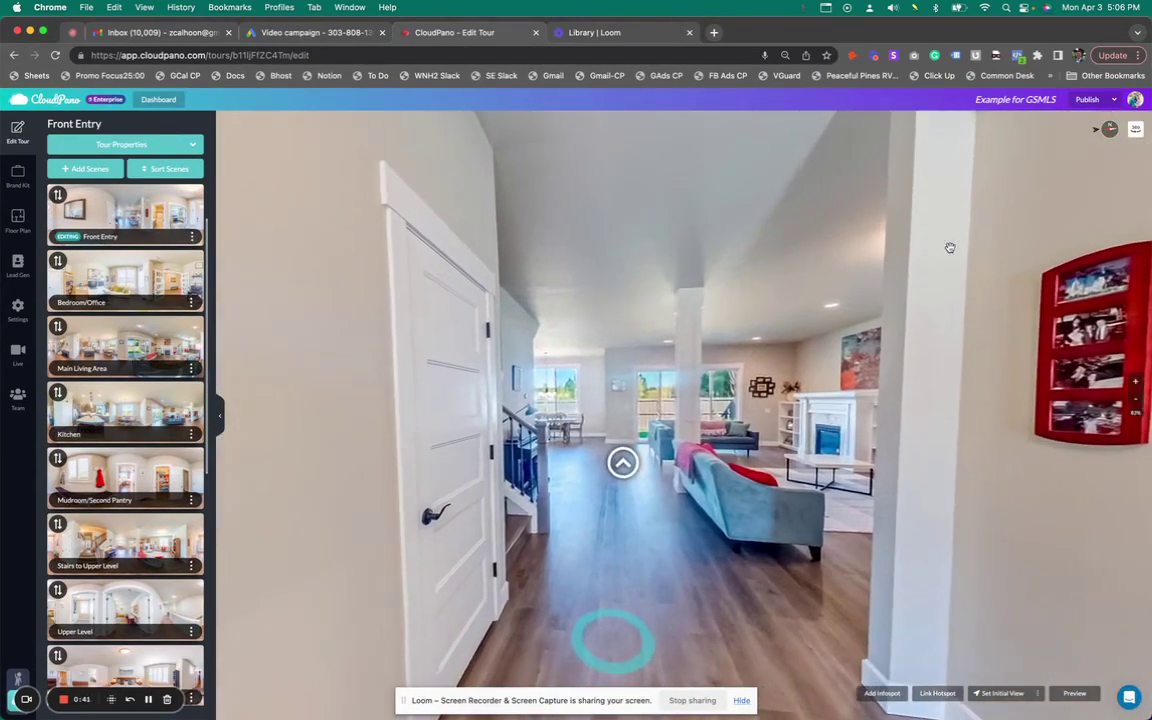
left_click(1109, 132)
- Set the Kitchen scene's north point facing the dining table window and delete the scene's default initial view
mouse_move(610, 497)
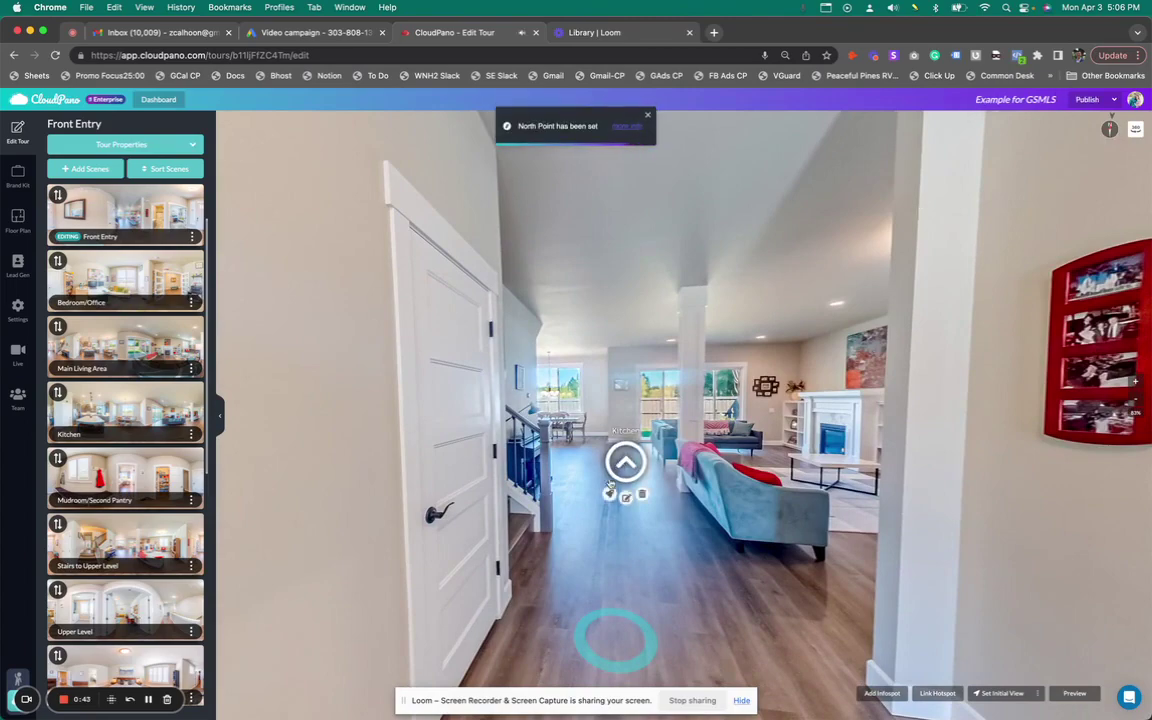
left_click(625, 461)
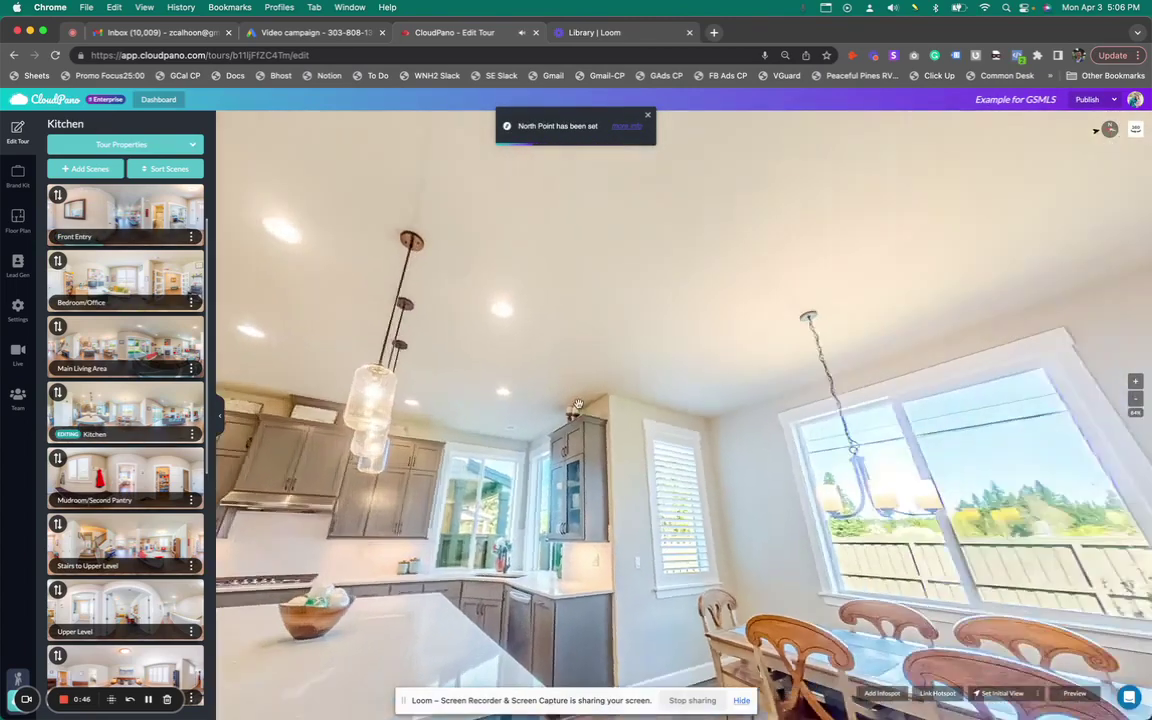
left_click_drag(578, 404, 988, 249)
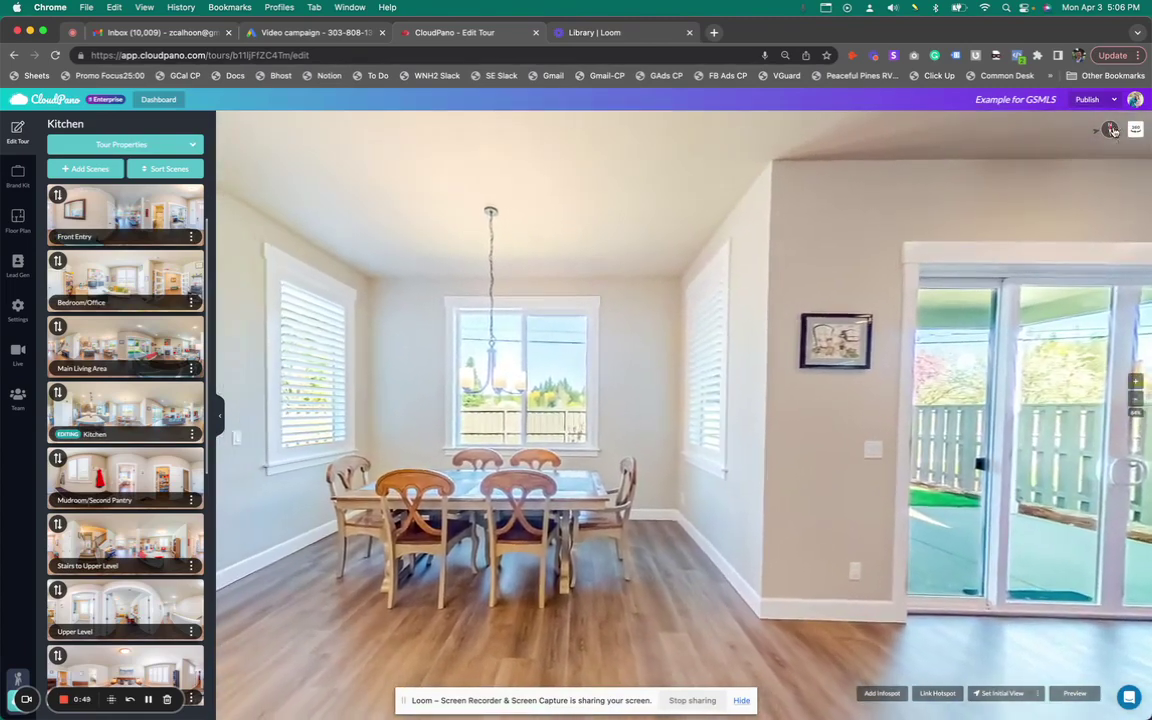
left_click(1108, 131)
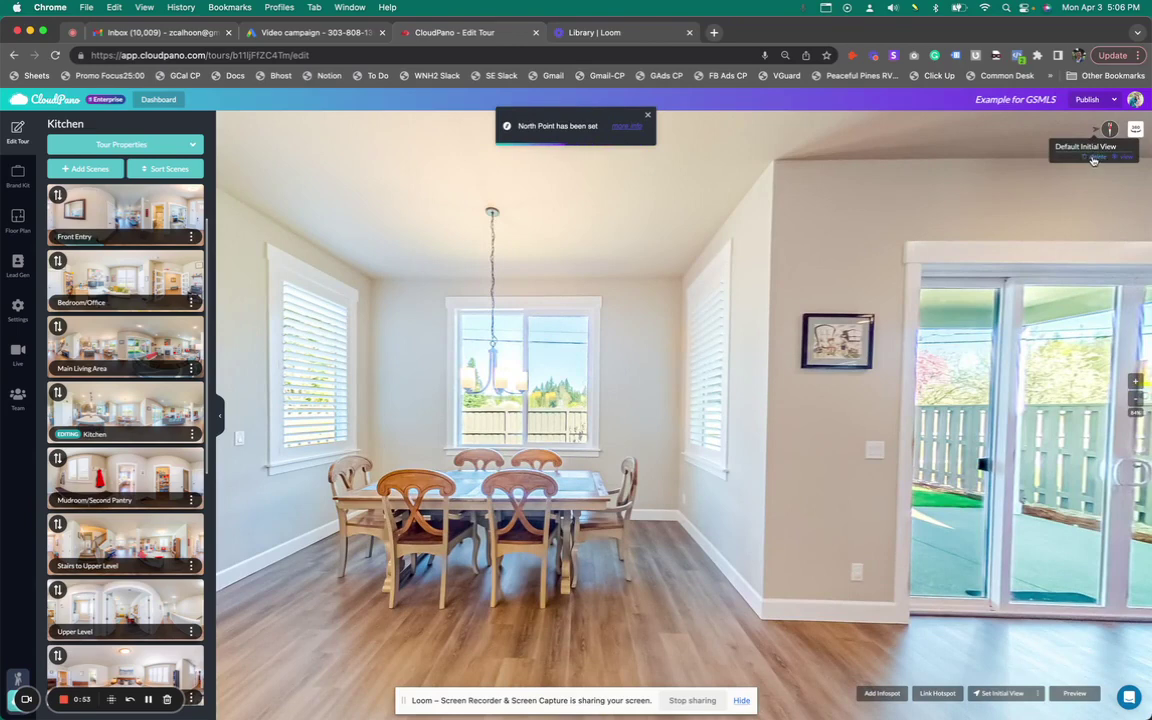
left_click(1094, 158)
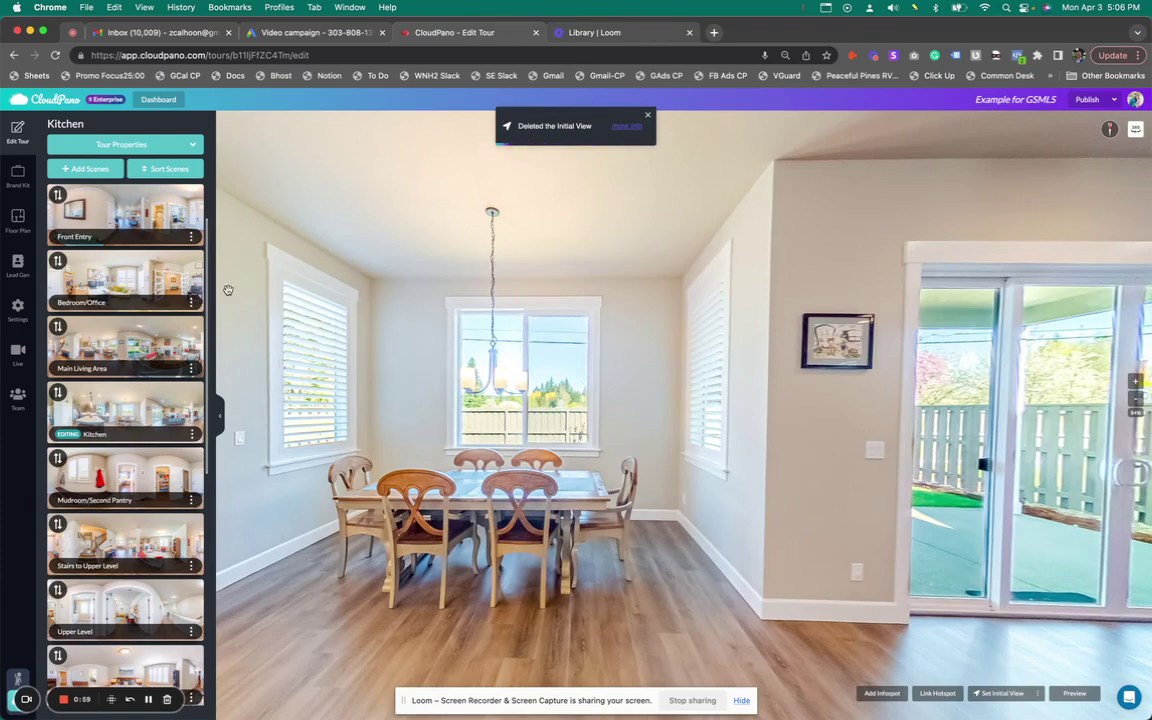
- Check the transition from Front Entry into Kitchen and delete the Front Entry scene's default initial view
left_click(130, 198)
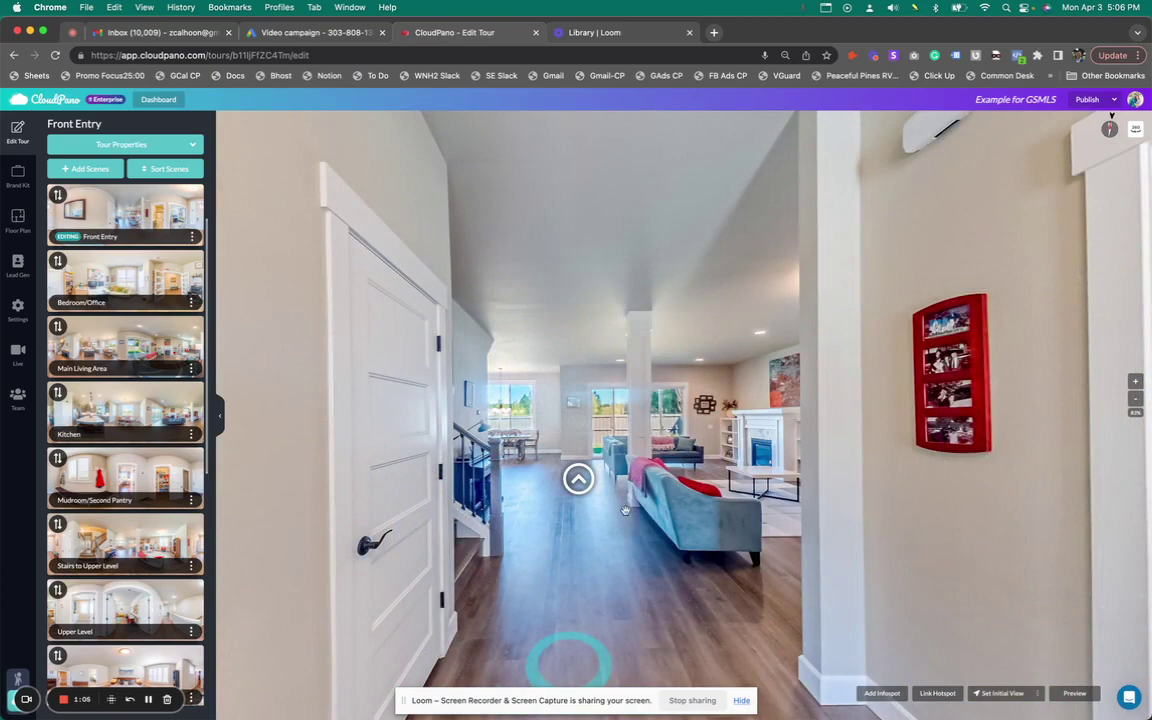
left_click(563, 513)
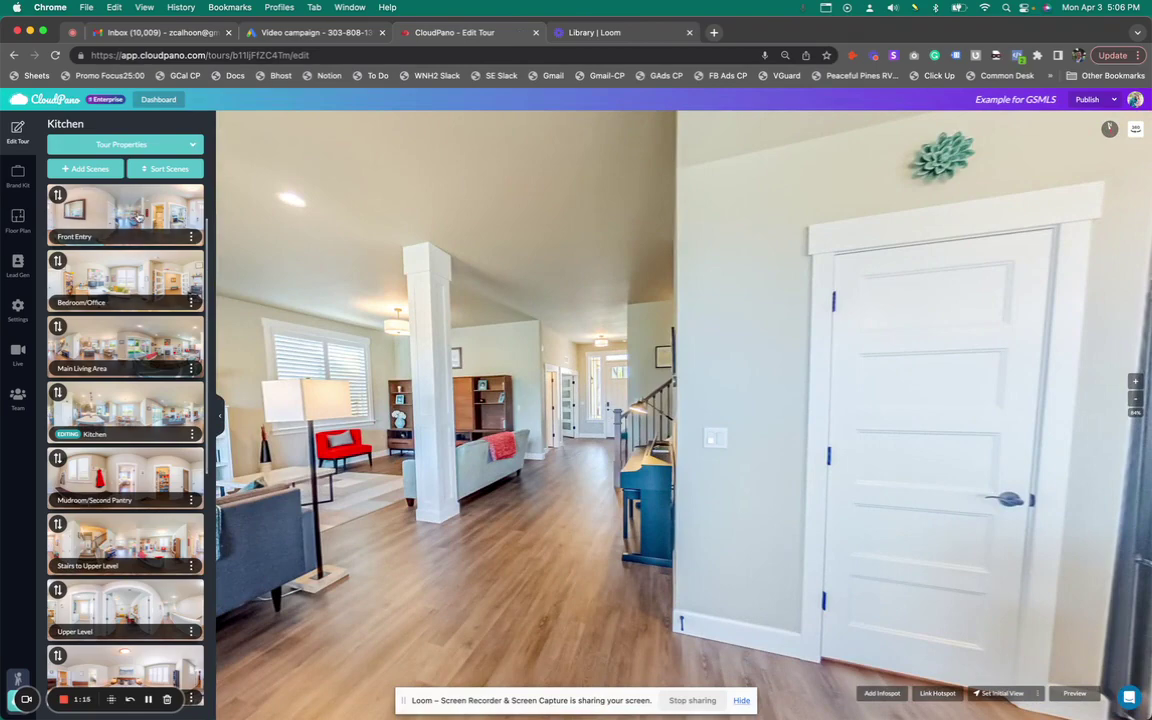
left_click(138, 217)
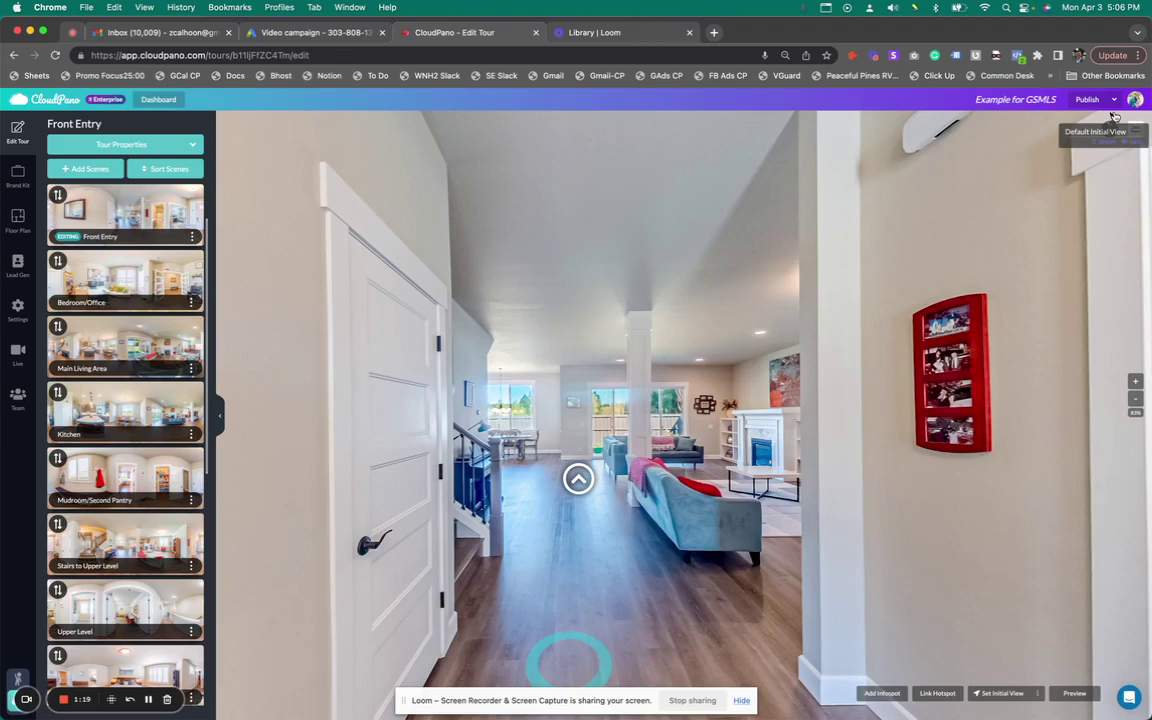
left_click(1108, 144)
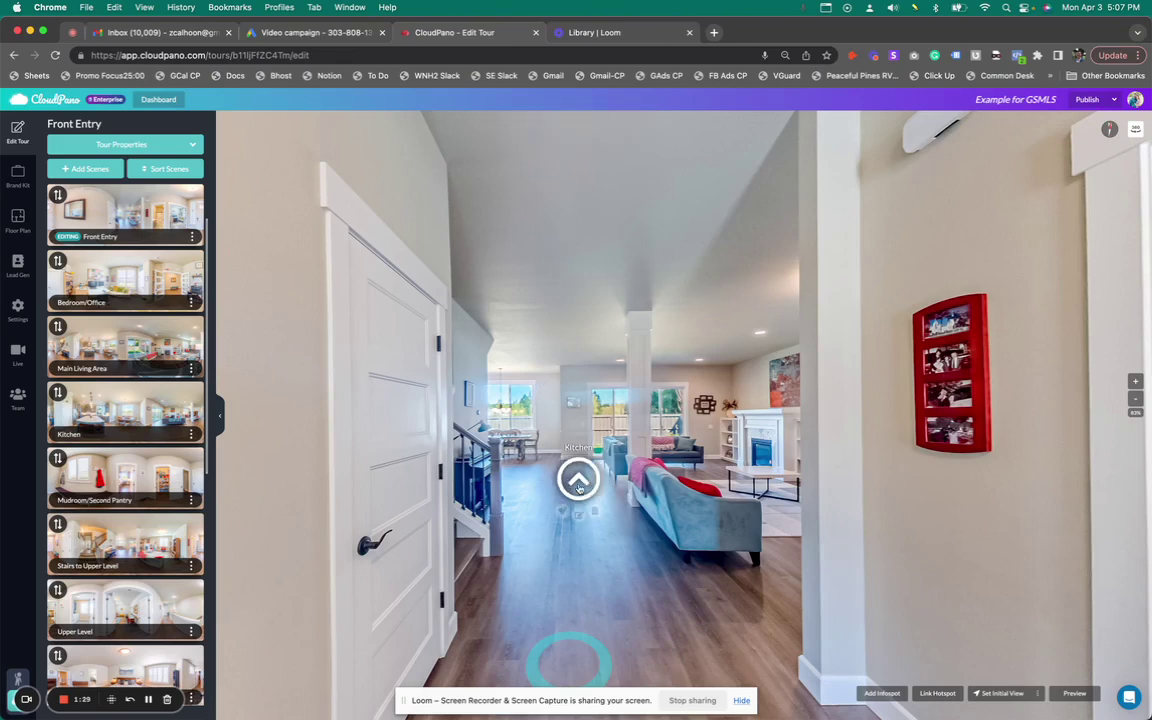
- Delete the Kitchen hotspot in the Front Entry scene and place a new link hotspot at the far end of the hallway floor
mouse_move(580, 482)
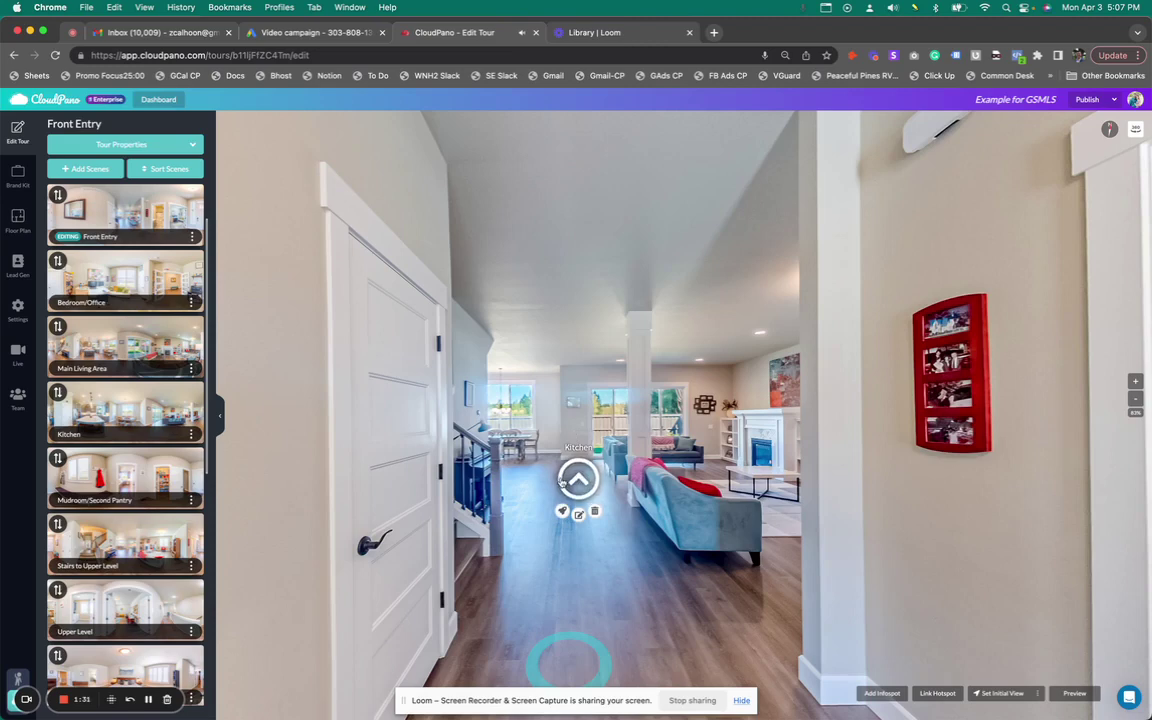
left_click(594, 511)
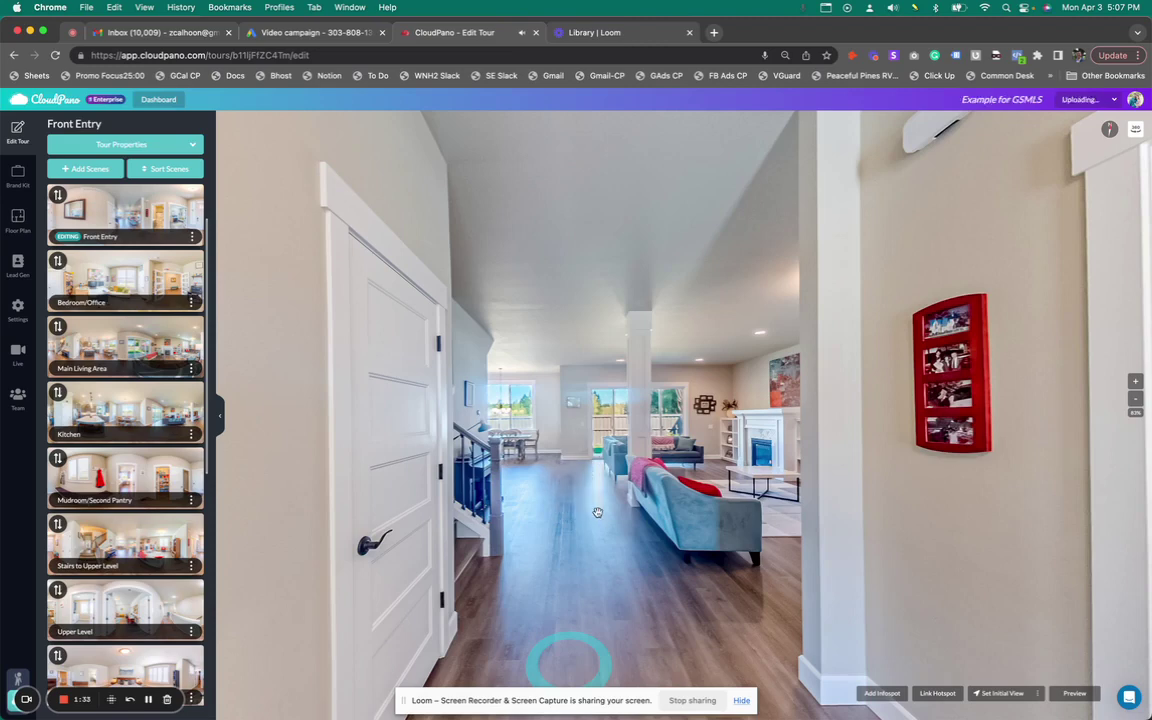
left_click(937, 693)
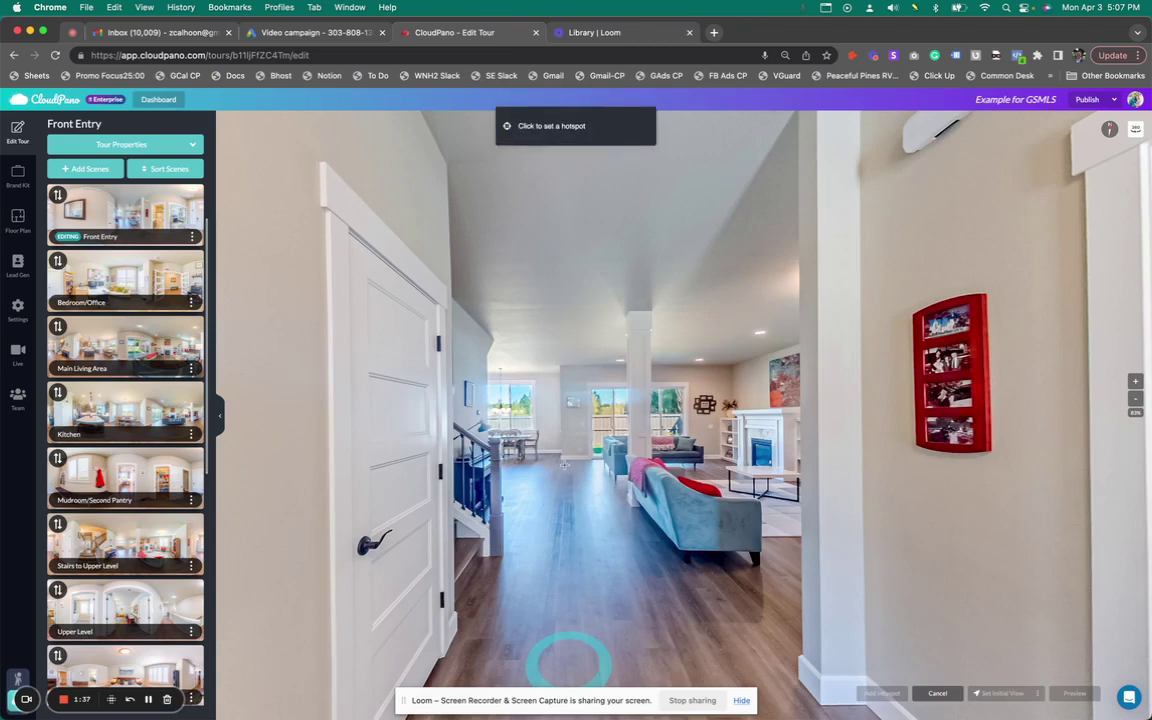
left_click(558, 465)
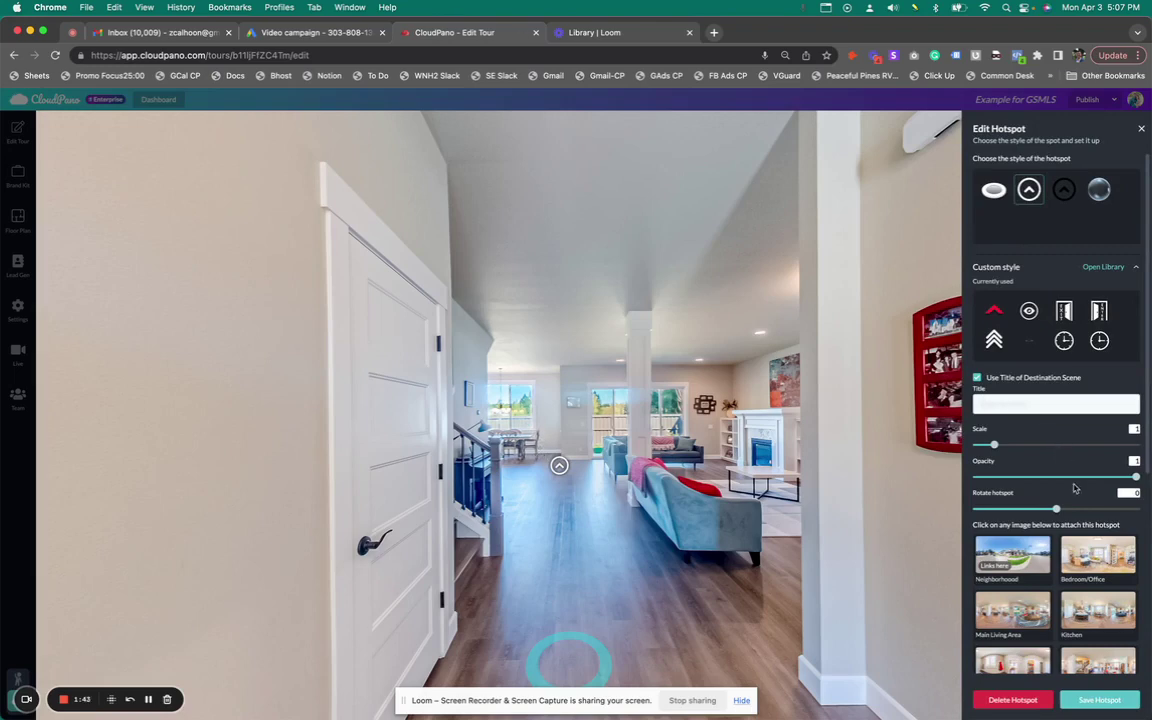
- Attach the new hotspot to Kitchen with Automatic Linkback Generation enabled, rotate it to -39, and save it
scroll(1075, 490, "down", 8)
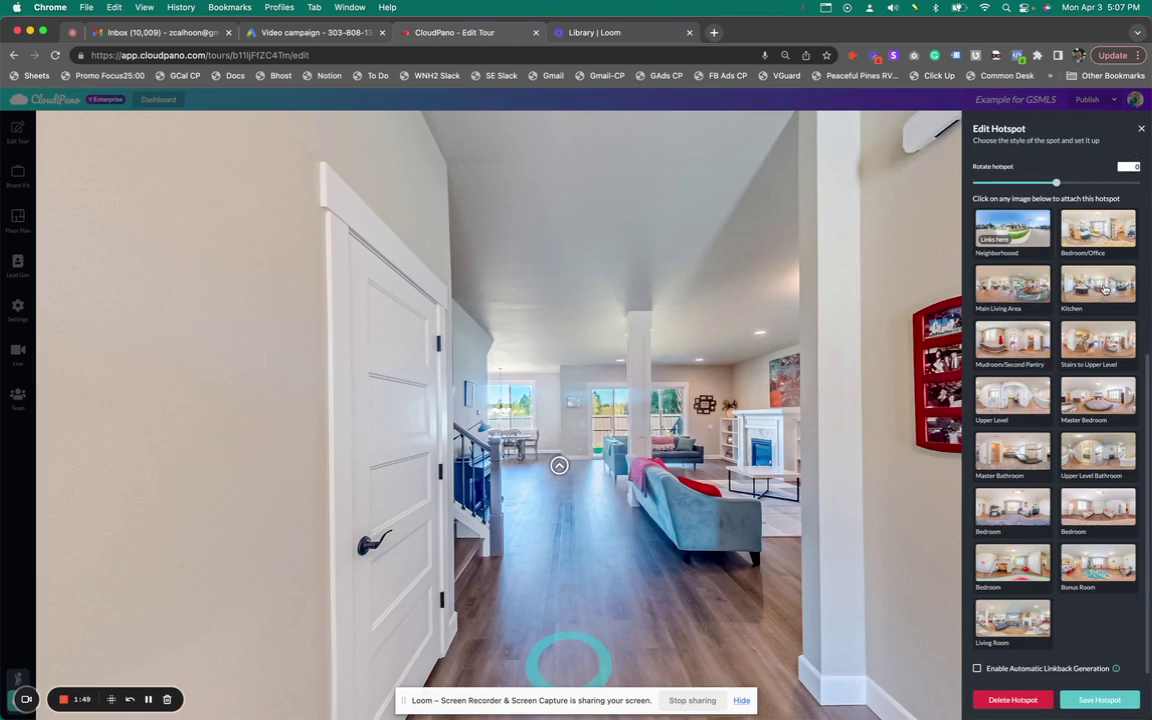
left_click(977, 669)
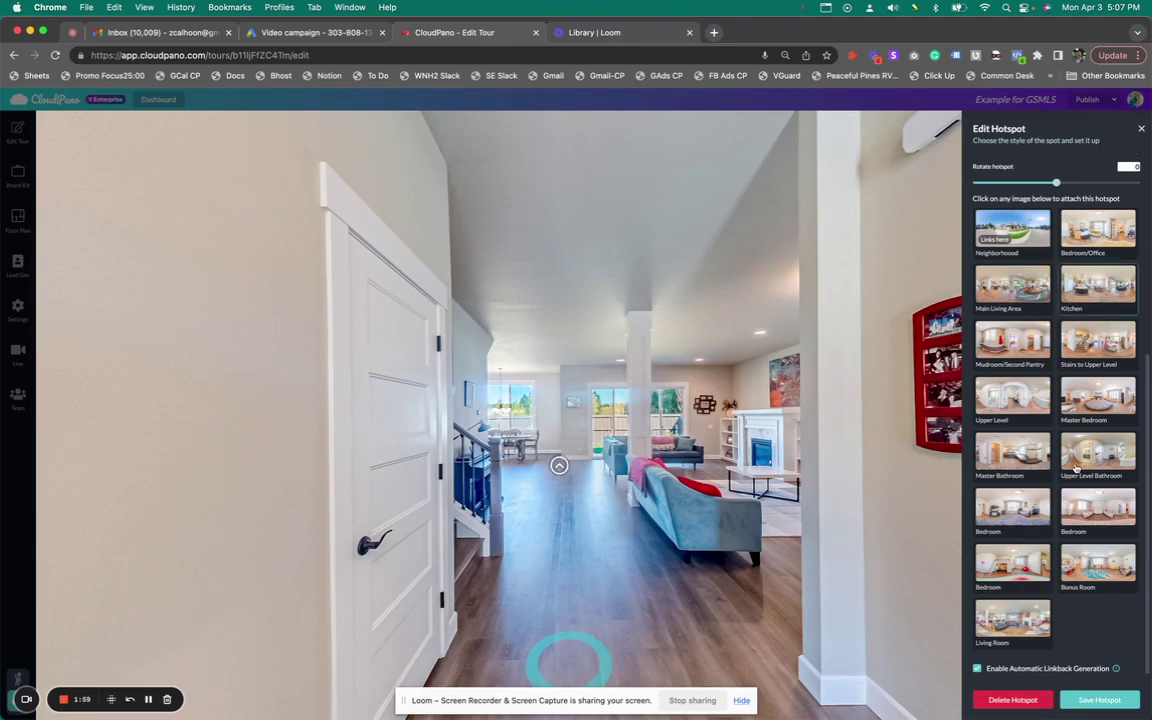
scroll(1080, 472, "up", 2)
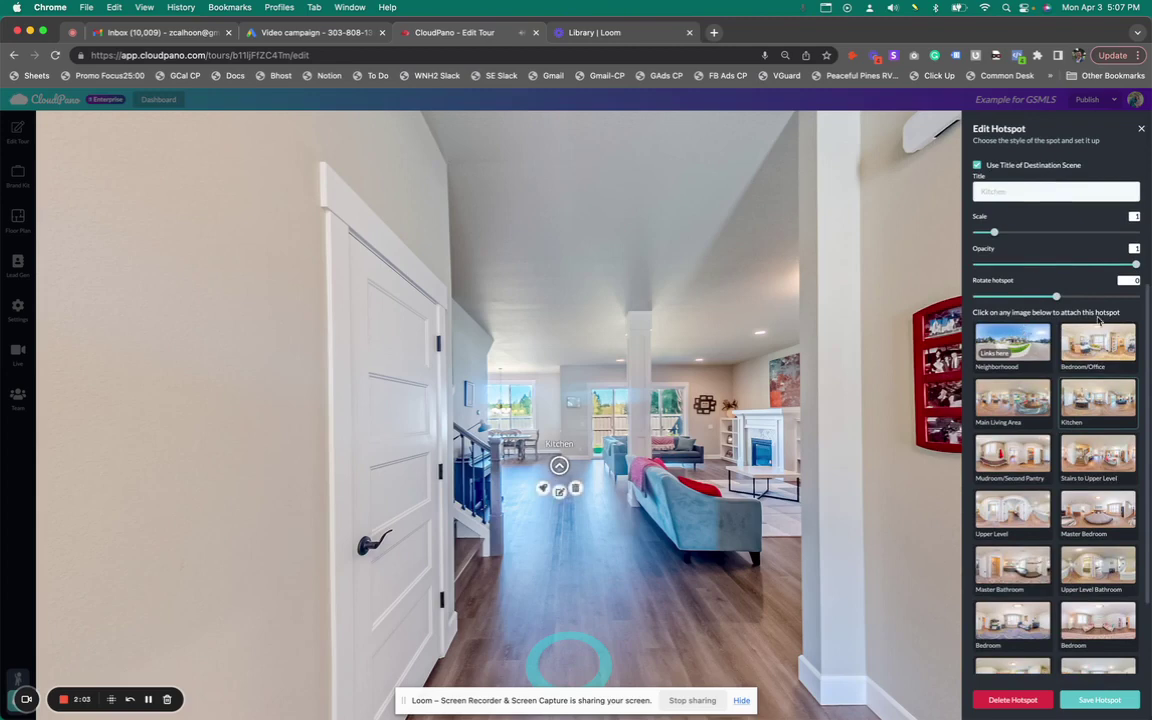
left_click_drag(1058, 299, 1047, 301)
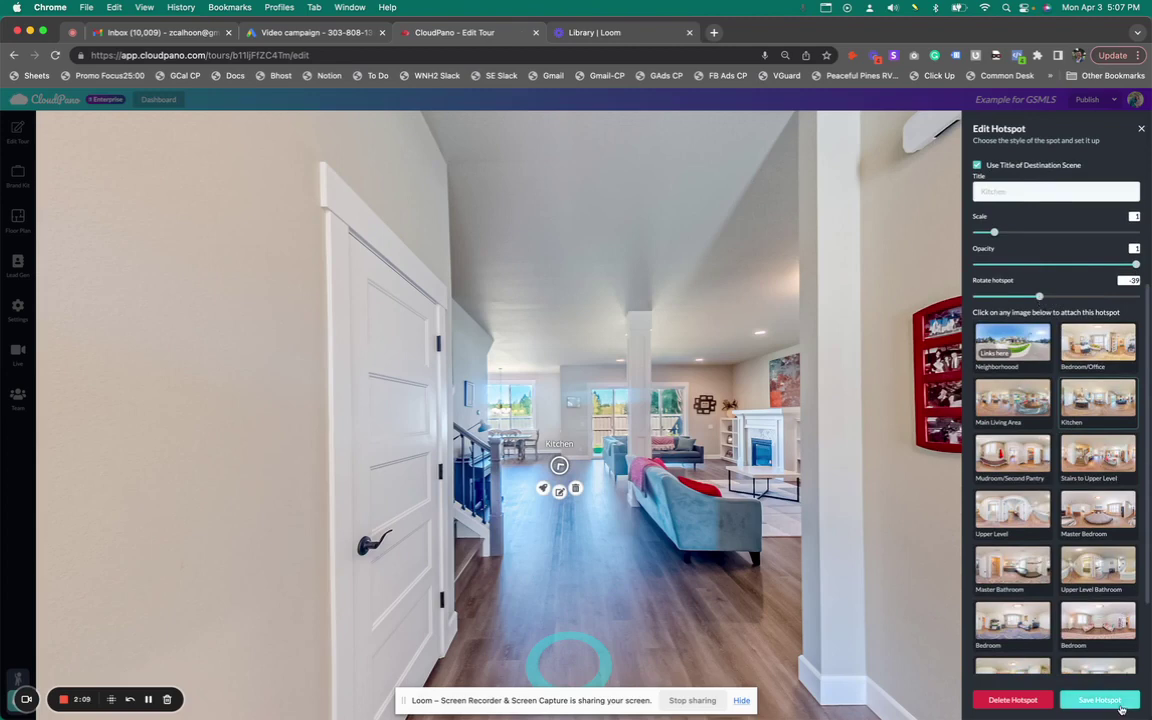
left_click(1120, 705)
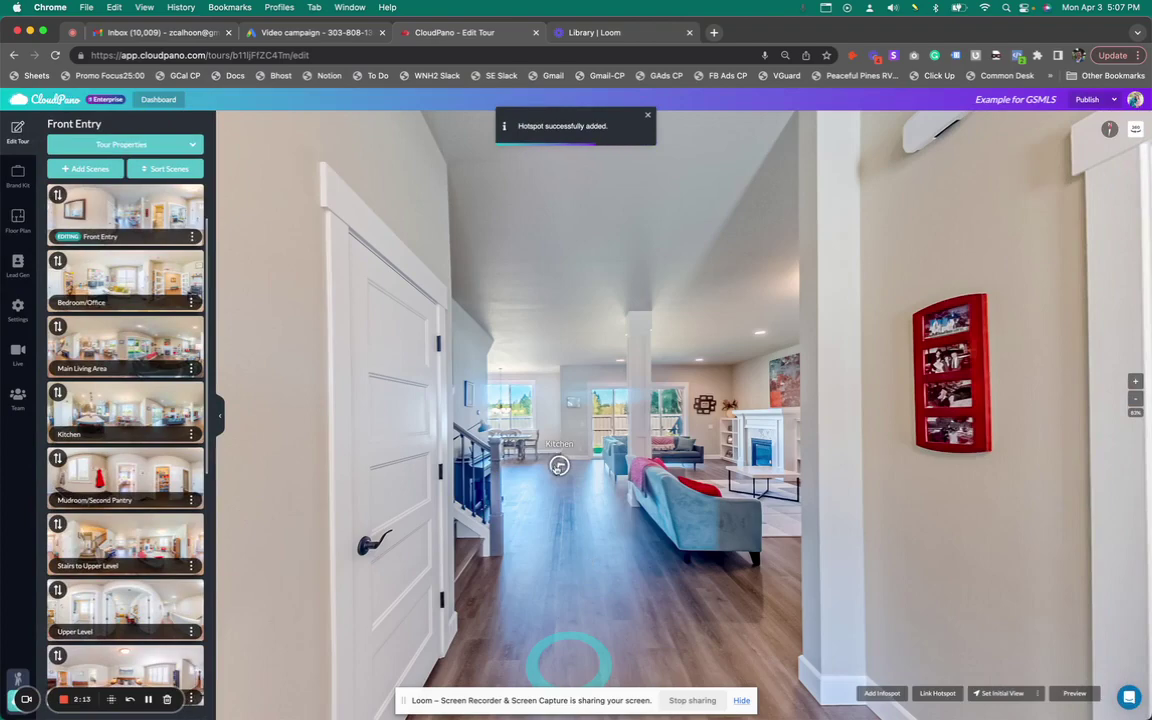
- Follow the new hotspot into Kitchen and move the Front Entry linkback hotspot from the wall to the hallway leading to the front door
left_click(542, 490)
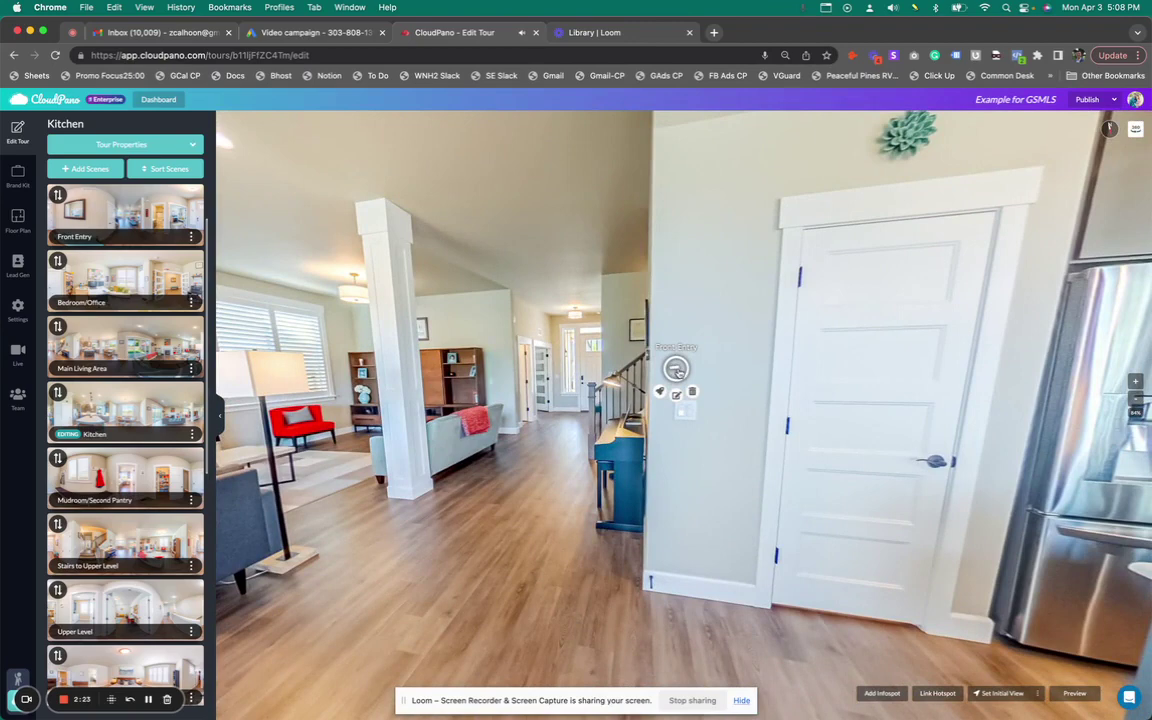
left_click_drag(676, 369, 565, 413)
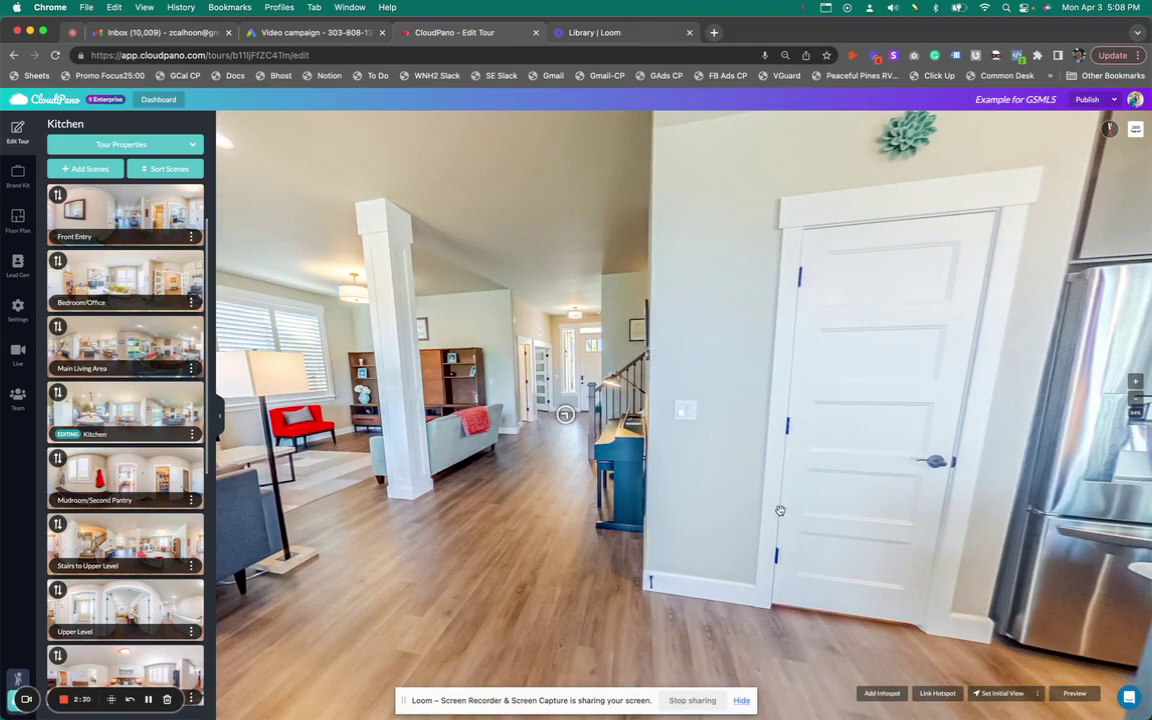
- Replace the Mudroom/Second Pantry hotspot near the Kitchen's ovens with a new link hotspot to that scene, keeping Automatic Linkback Generation enabled
left_click_drag(780, 510, 621, 420)
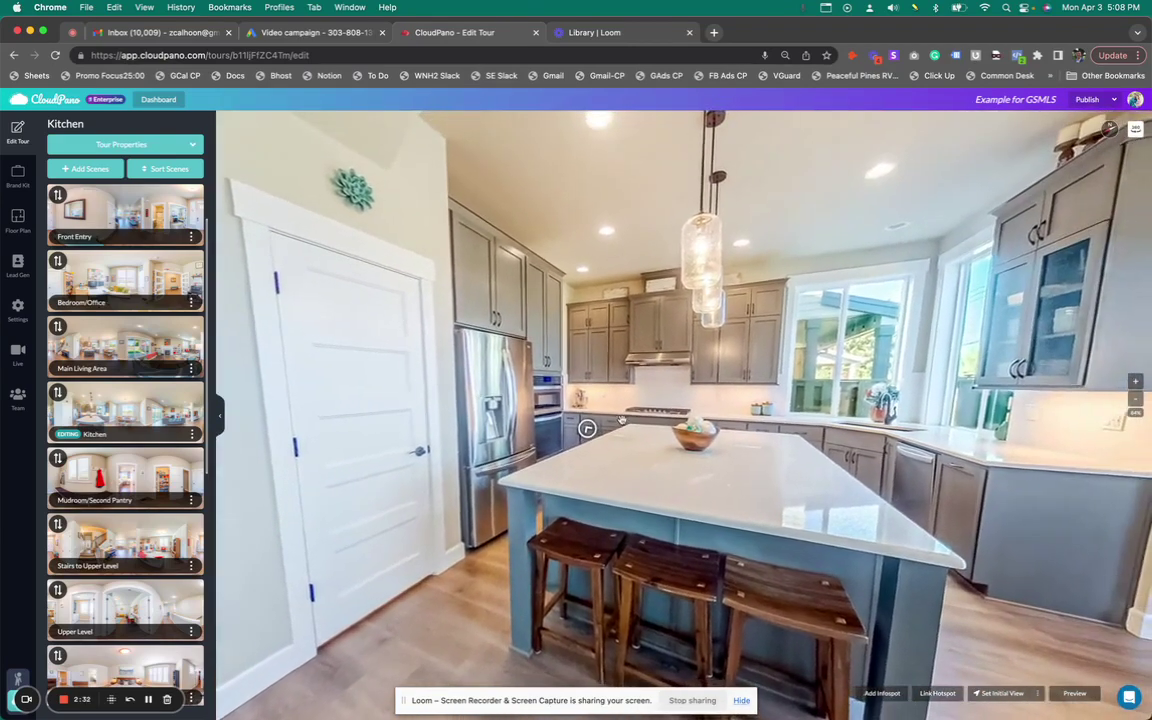
mouse_move(590, 425)
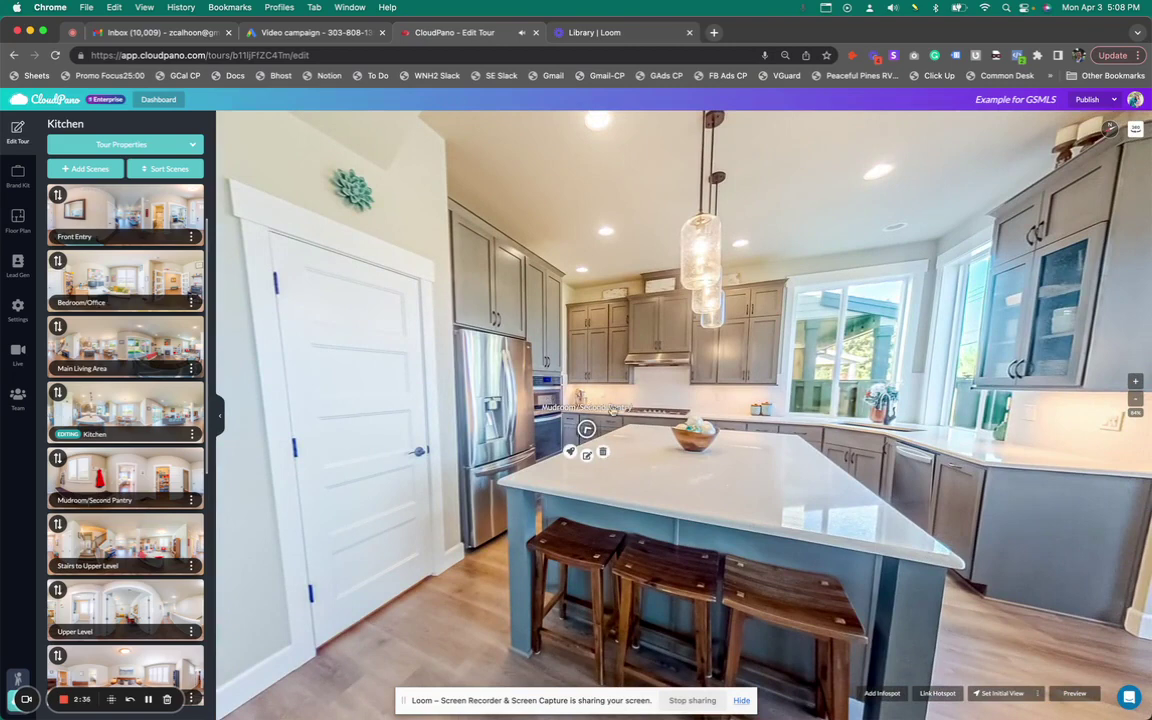
left_click(940, 694)
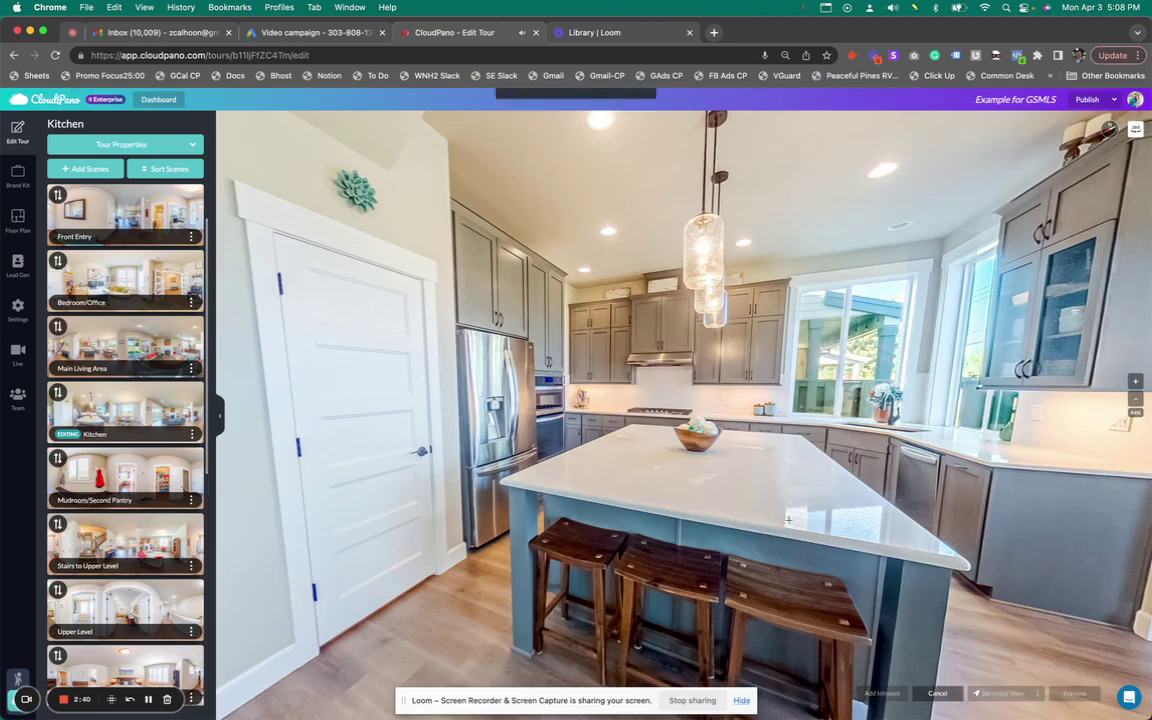
left_click(589, 425)
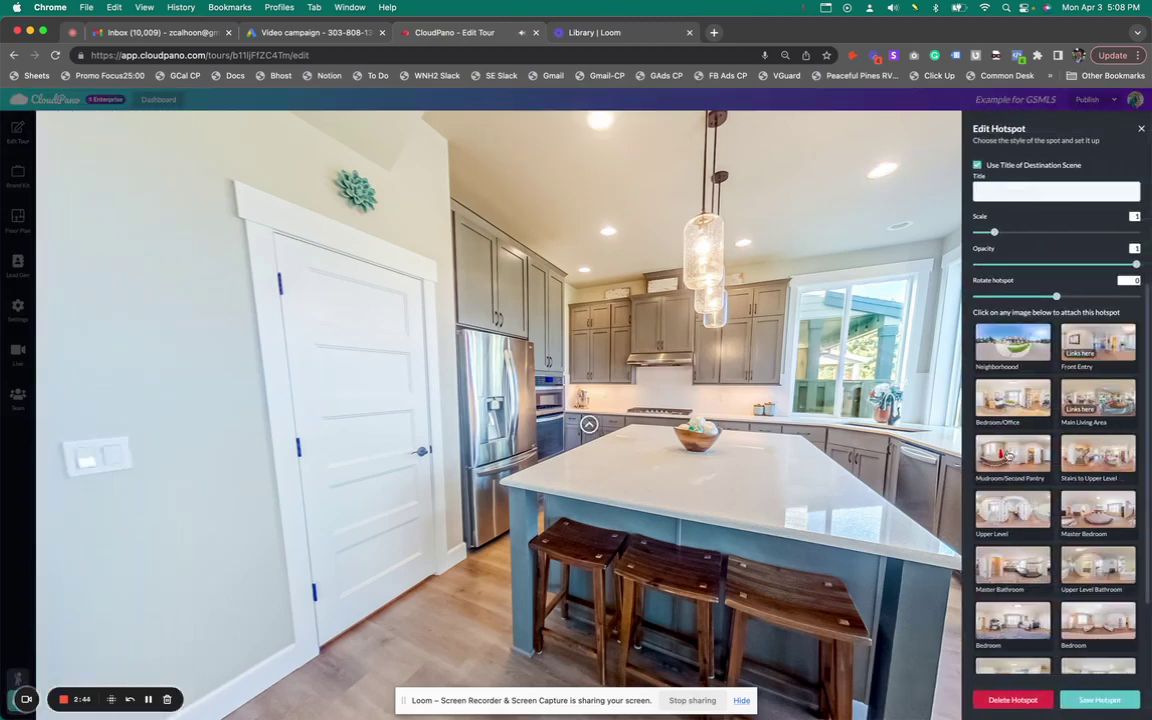
scroll(1012, 486, "down", 3)
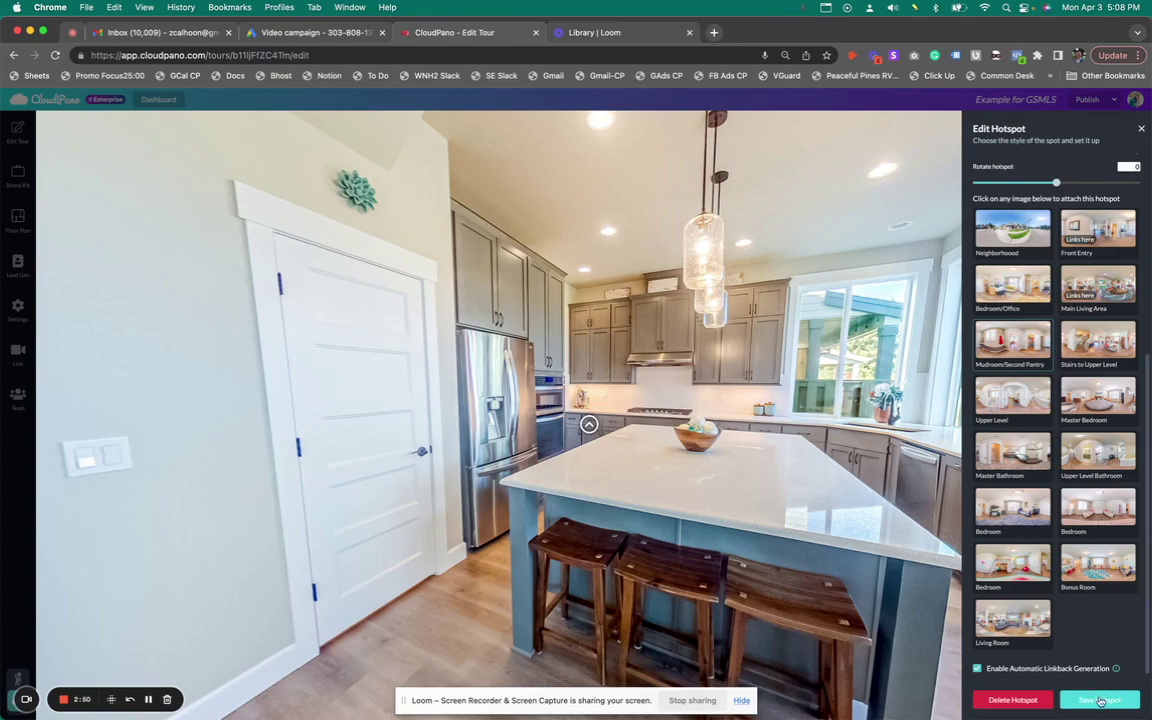
left_click(1100, 700)
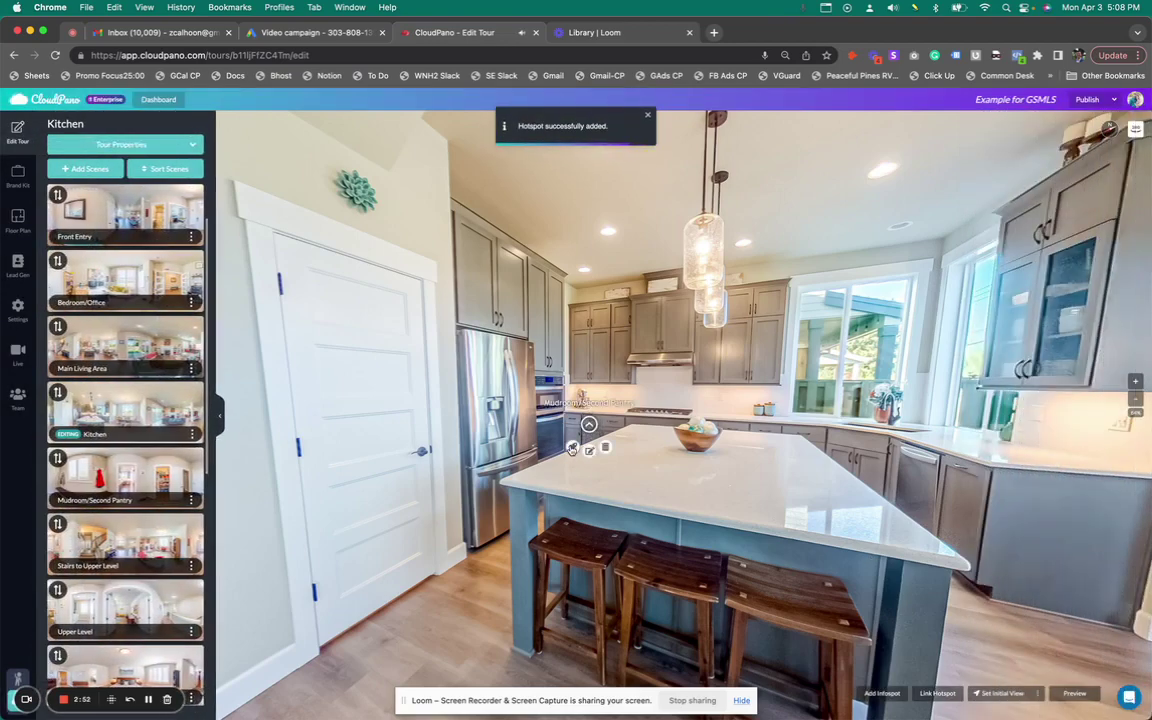
- Follow the new hotspot into Mudroom/Second Pantry, set the north point facing the kitchen doorway, and delete the default initial view
left_click(572, 449)
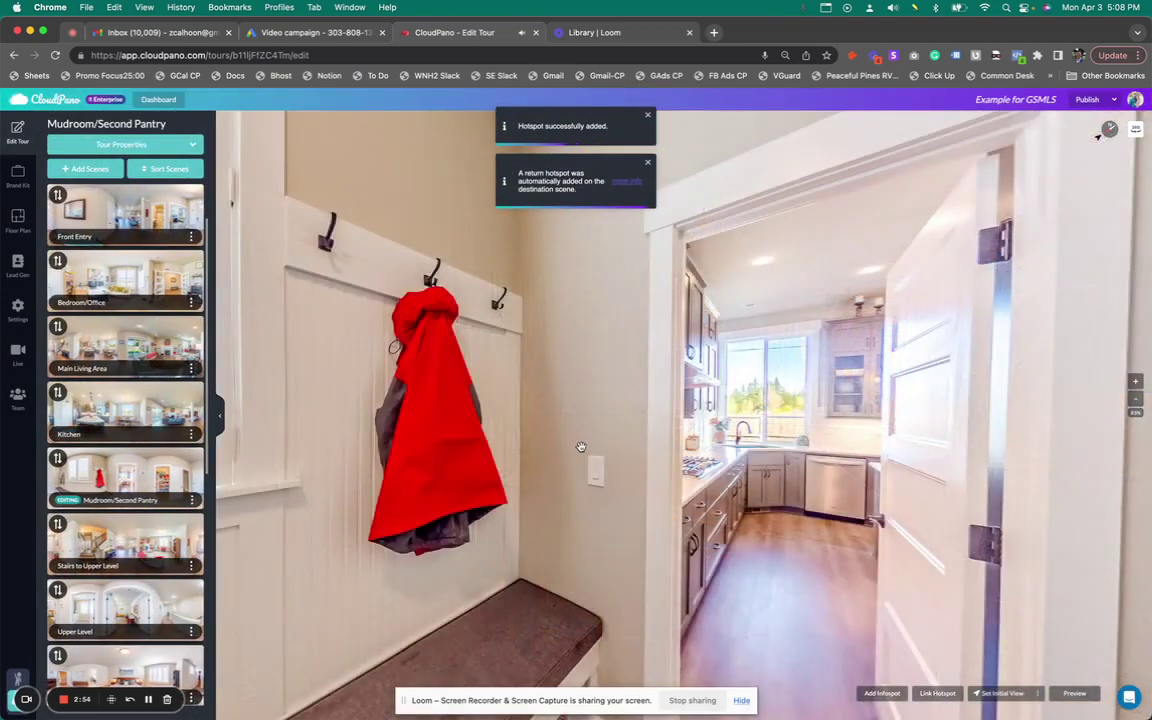
left_click_drag(581, 446, 1086, 388)
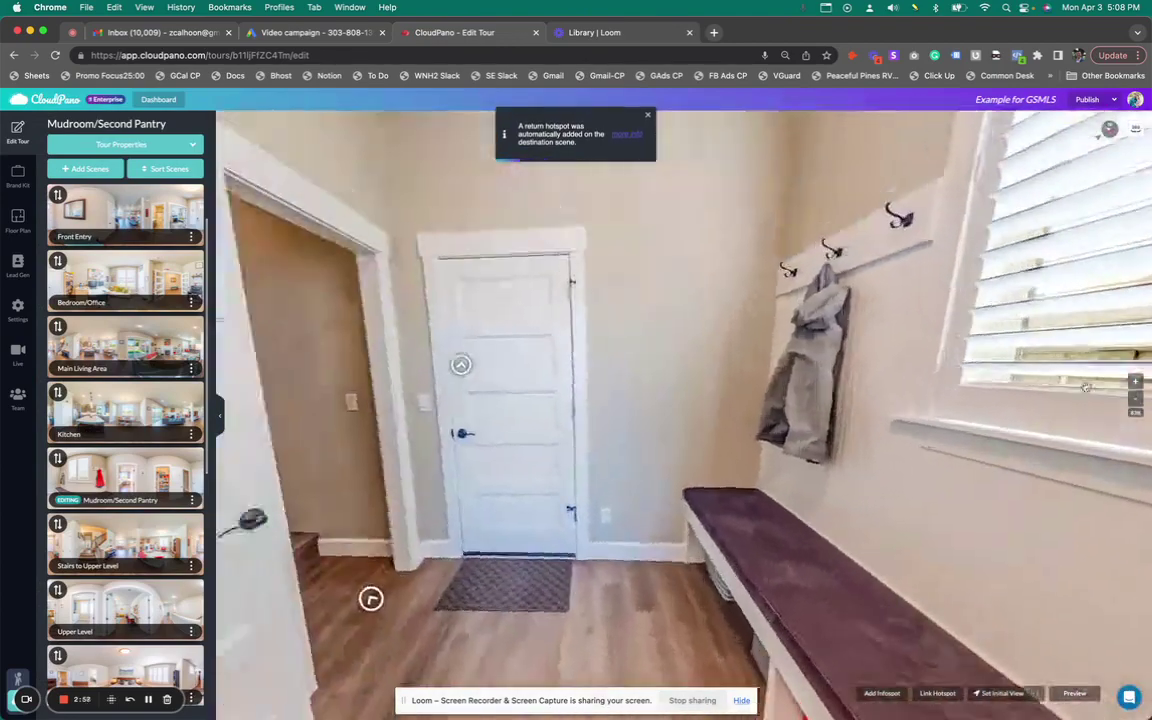
left_click_drag(620, 345, 800, 348)
left_click_drag(560, 344, 730, 355)
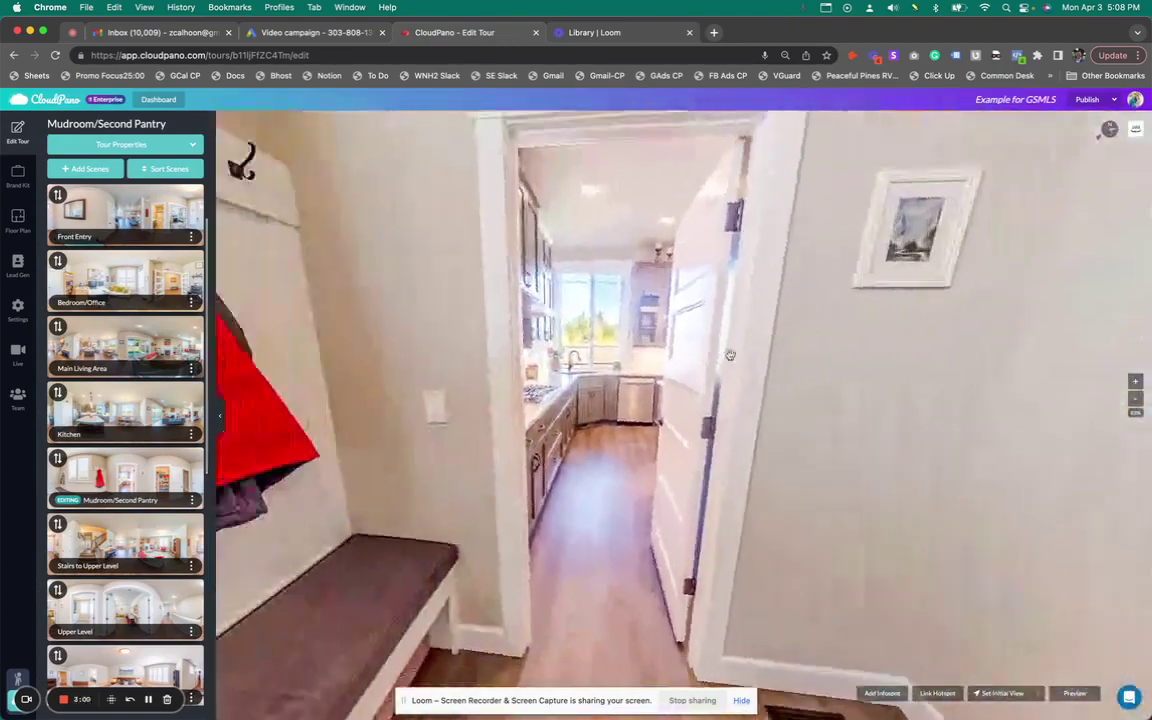
left_click(1111, 133)
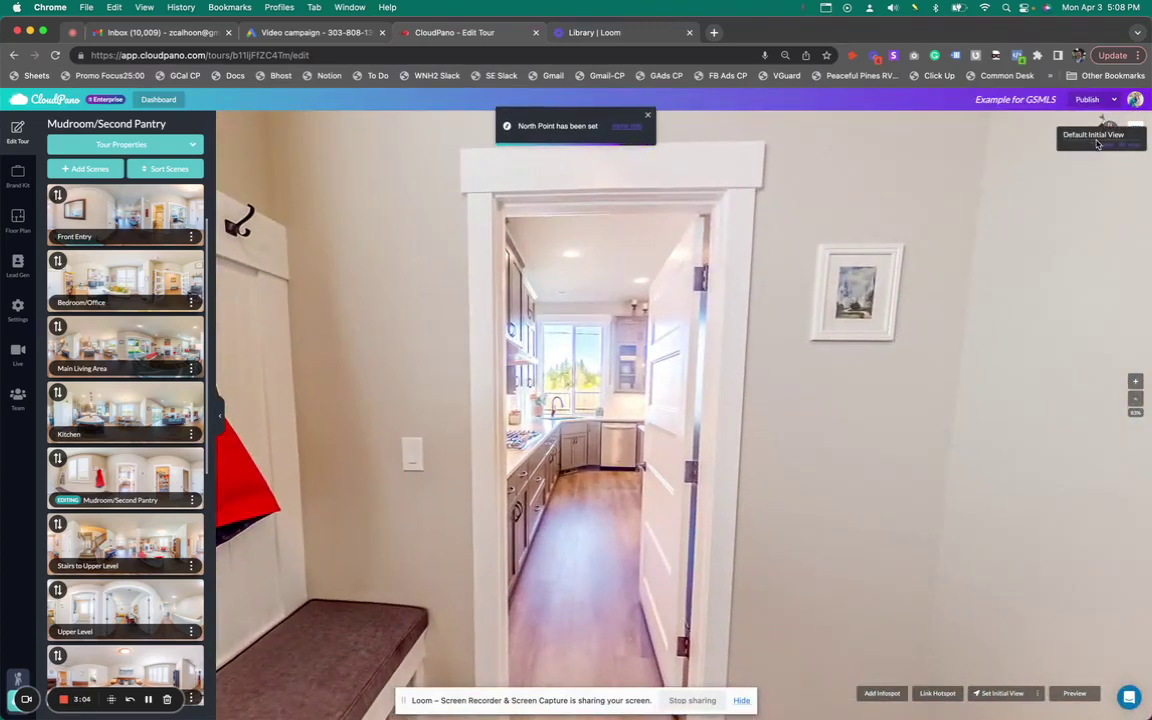
left_click(1097, 141)
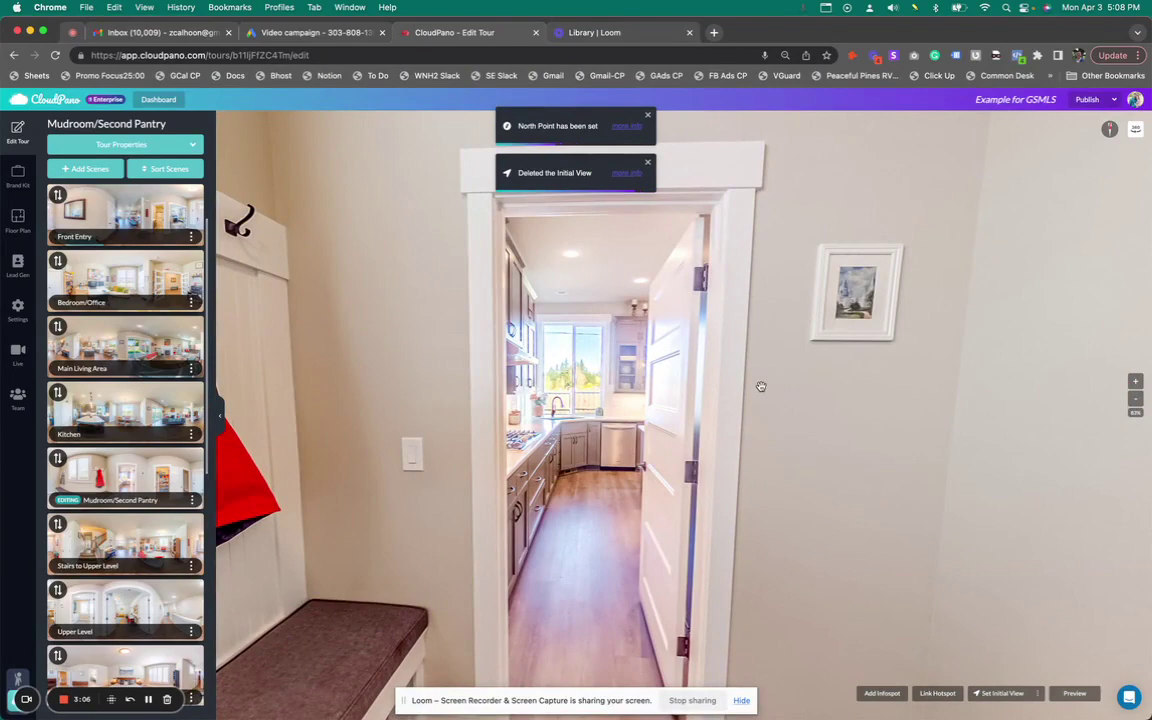
- Delete the misplaced Kitchen linkback hotspot on the white exterior door in Mudroom/Second Pantry
left_click_drag(810, 391, 607, 398)
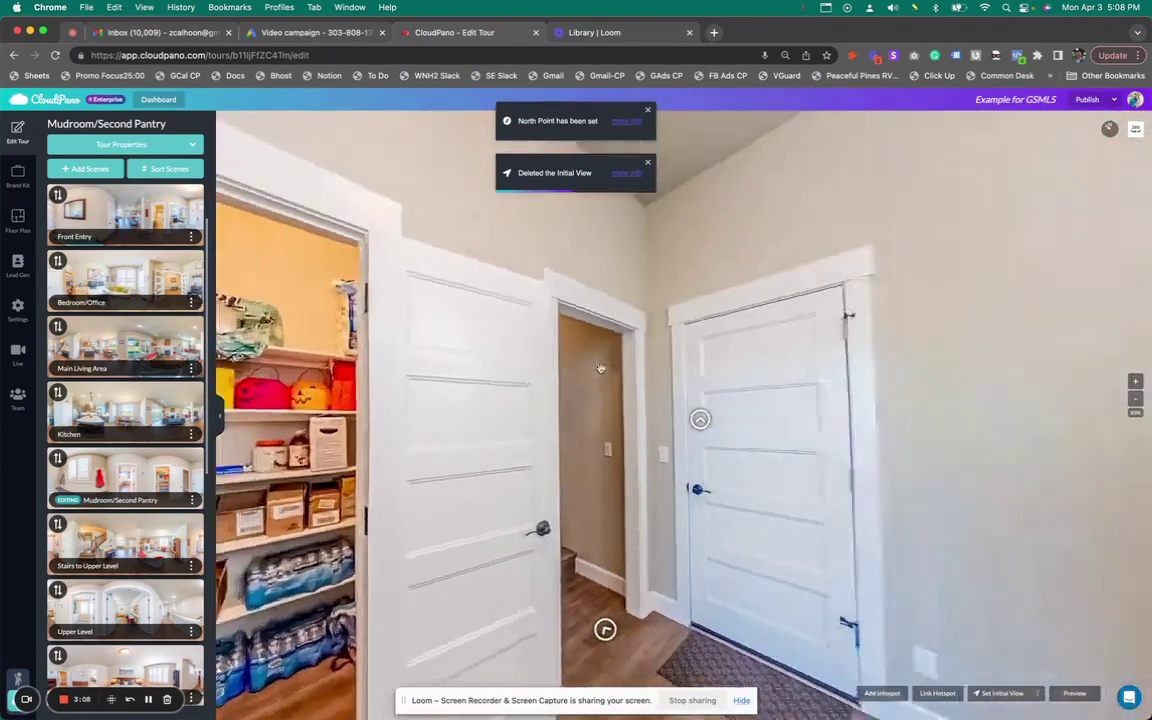
mouse_move(574, 432)
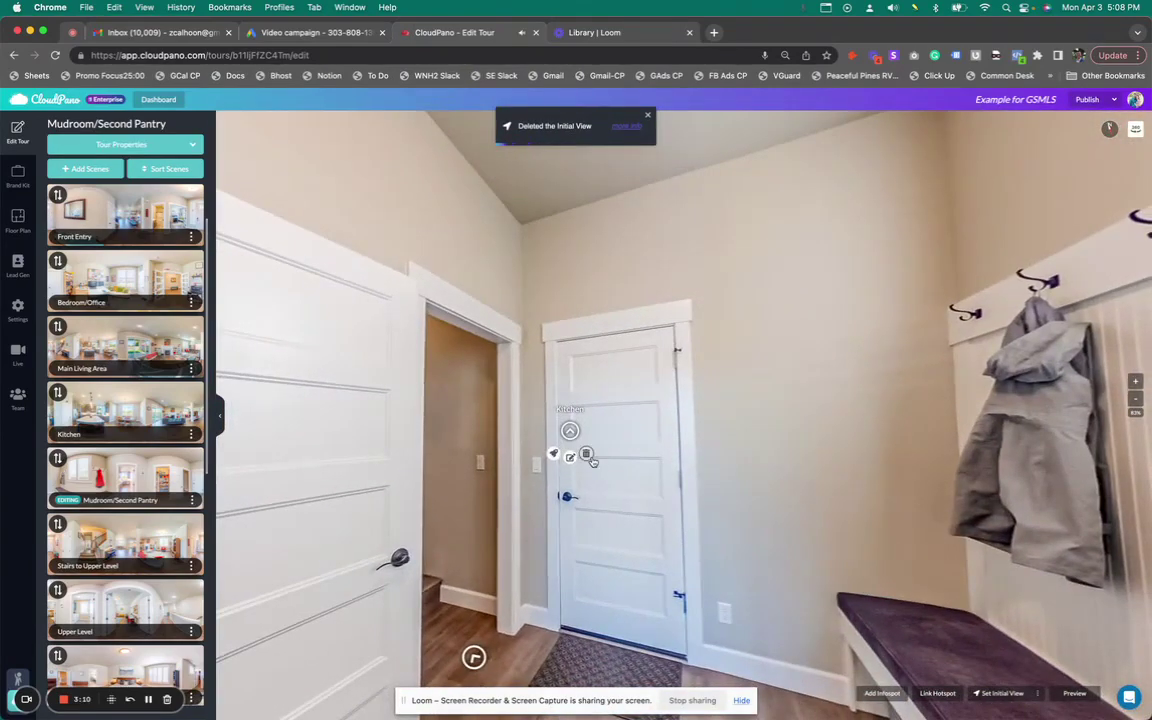
left_click(588, 456)
left_click_drag(594, 456, 1077, 424)
left_click_drag(540, 425, 745, 427)
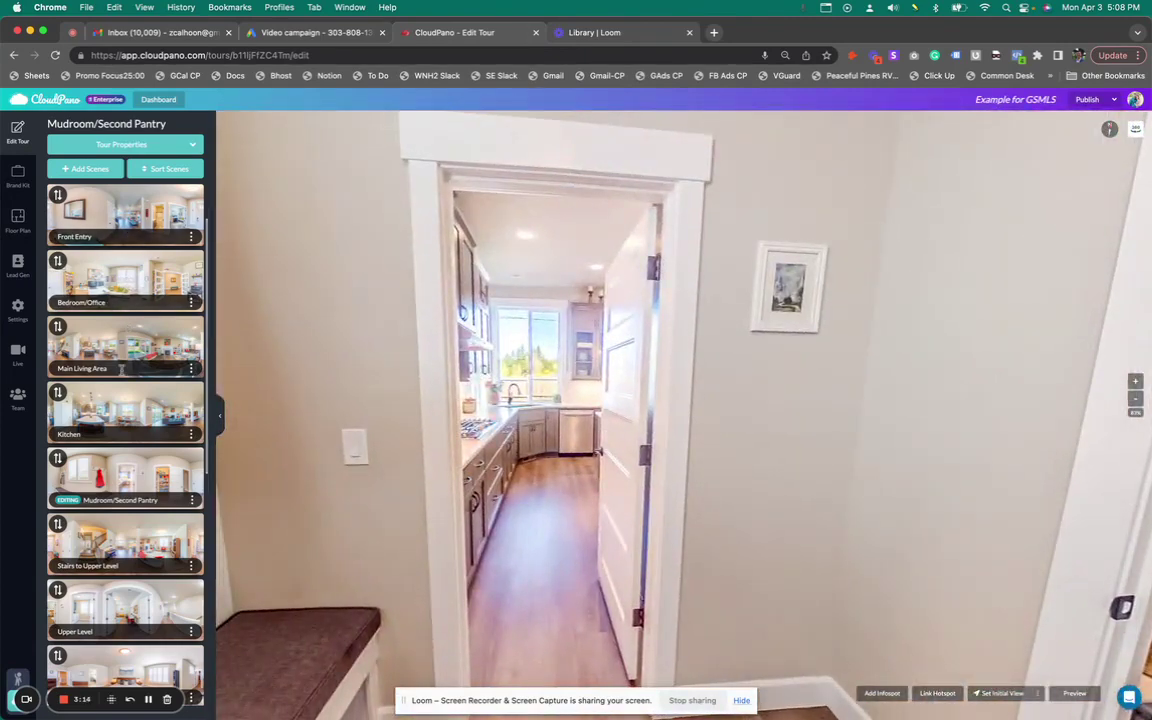
- Return to the Kitchen scene and delete its Mudroom/Second Pantry hotspot beside the ovens
scroll(120, 460, "up", 2)
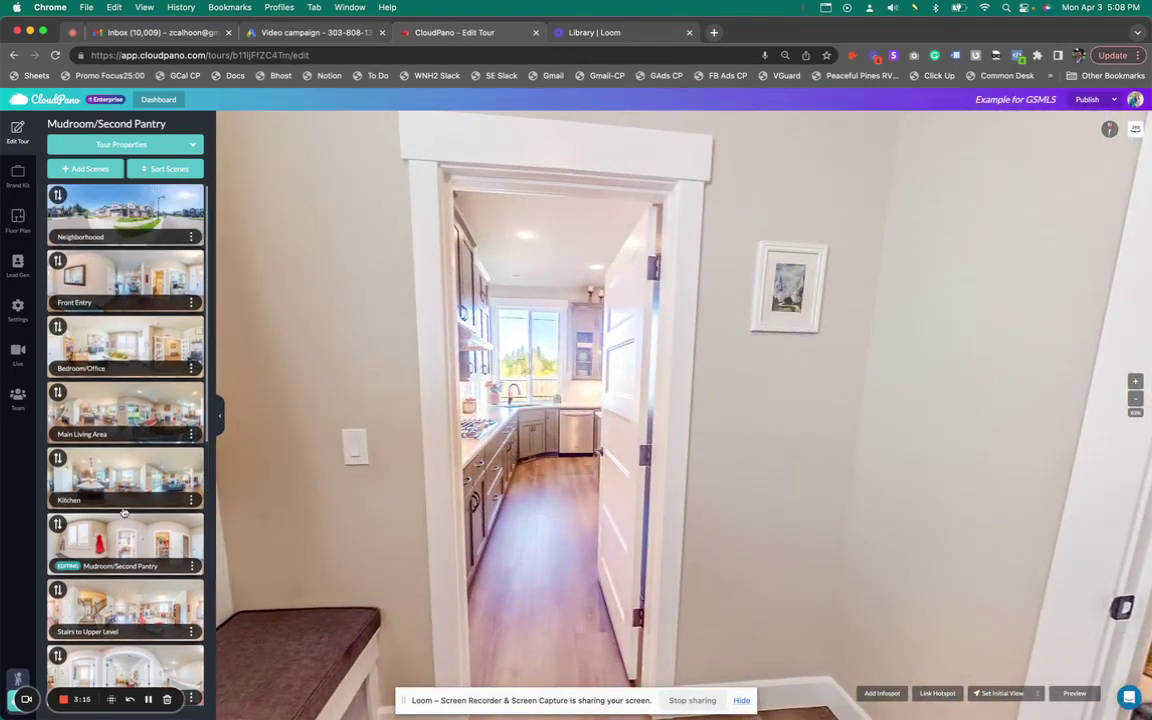
left_click(120, 462)
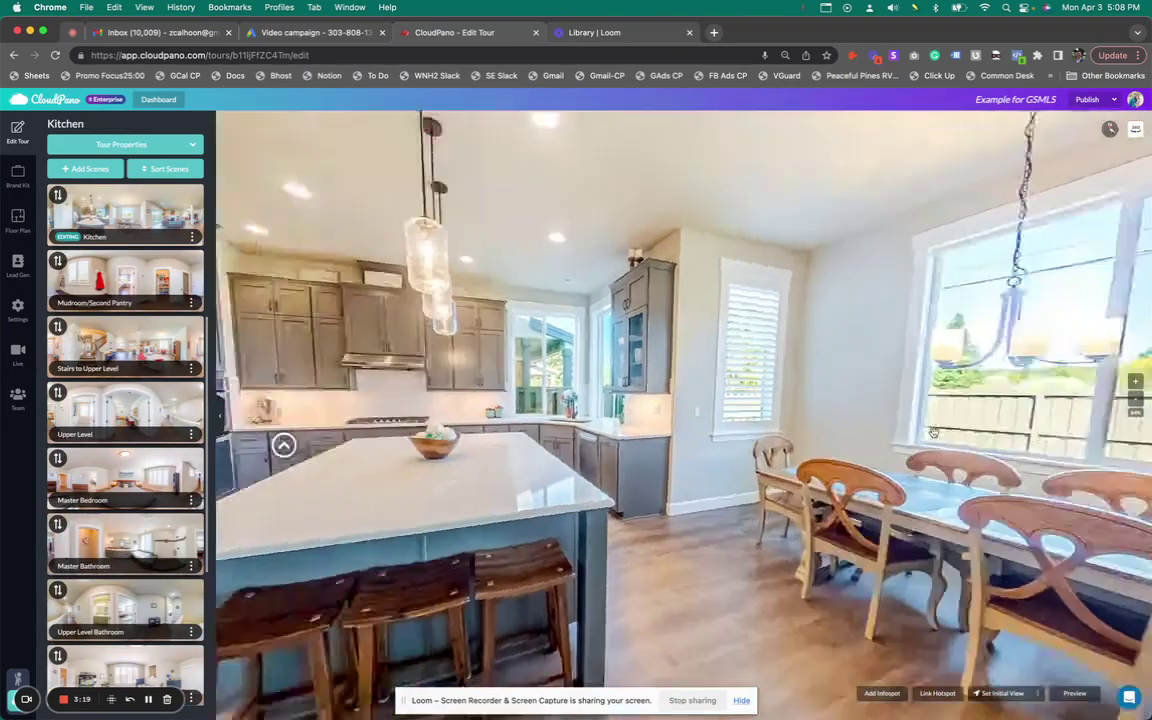
left_click_drag(933, 432, 1040, 450)
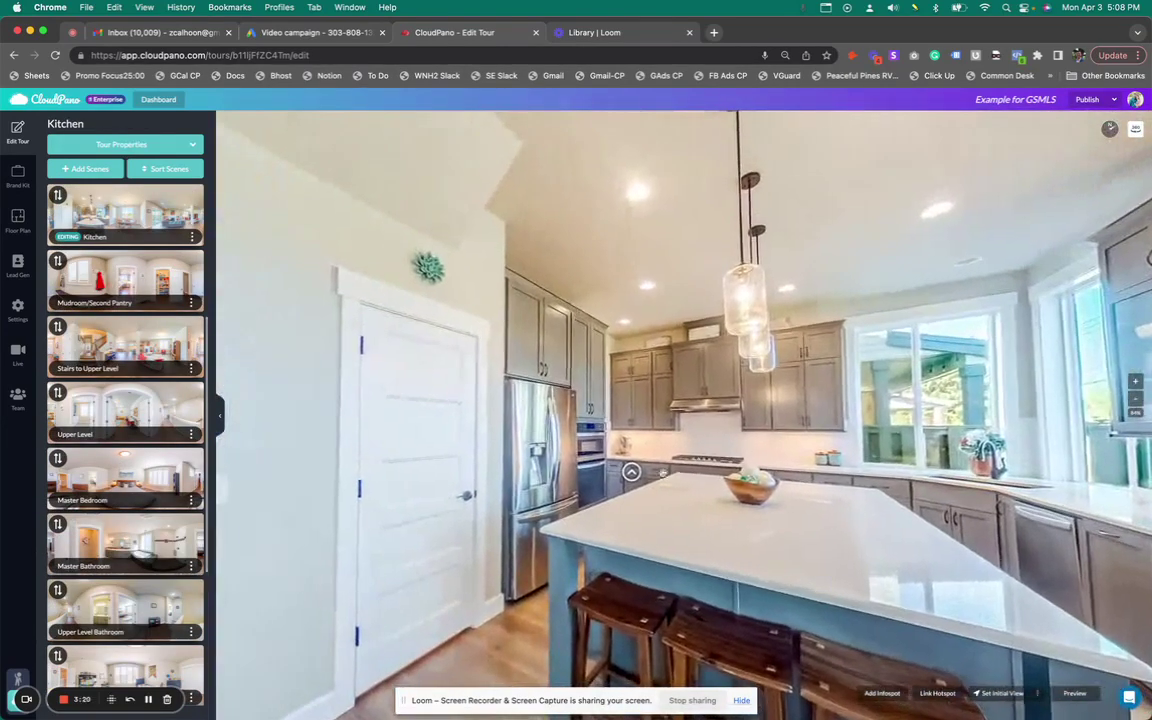
mouse_move(632, 476)
left_click(650, 497)
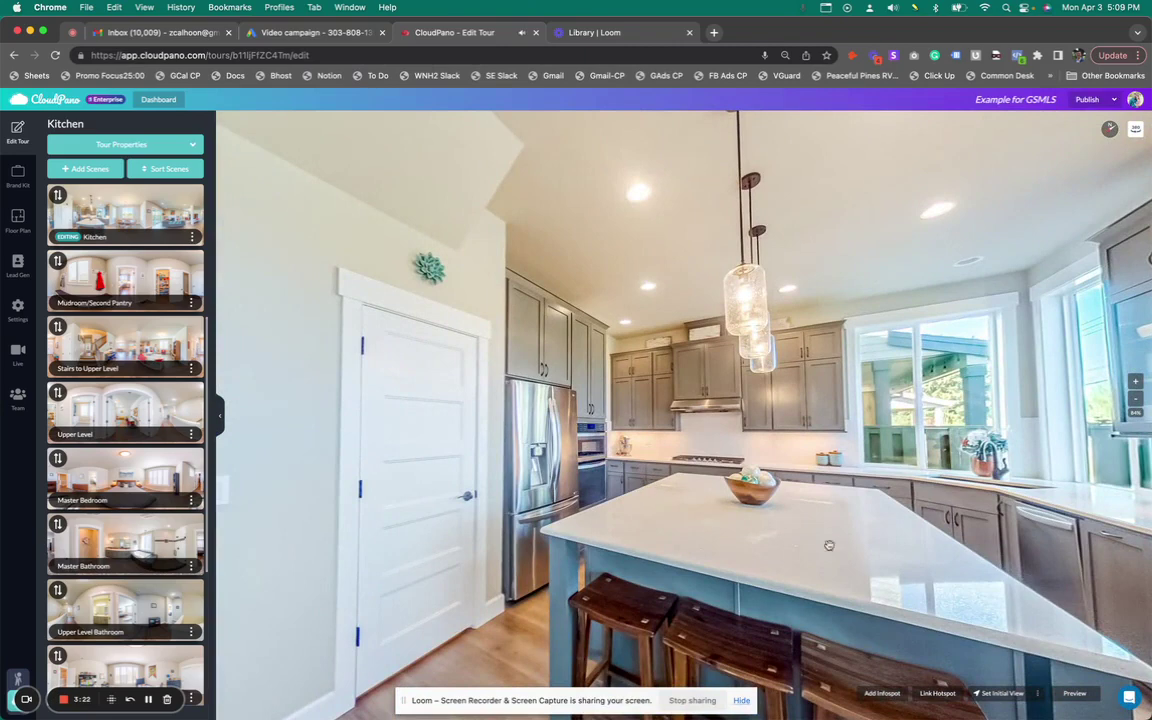
- Place a new link hotspot beside the Kitchen's ovens, attach it to Mudroom/Second Pantry with Automatic Linkback Generation enabled, and save it
left_click(942, 693)
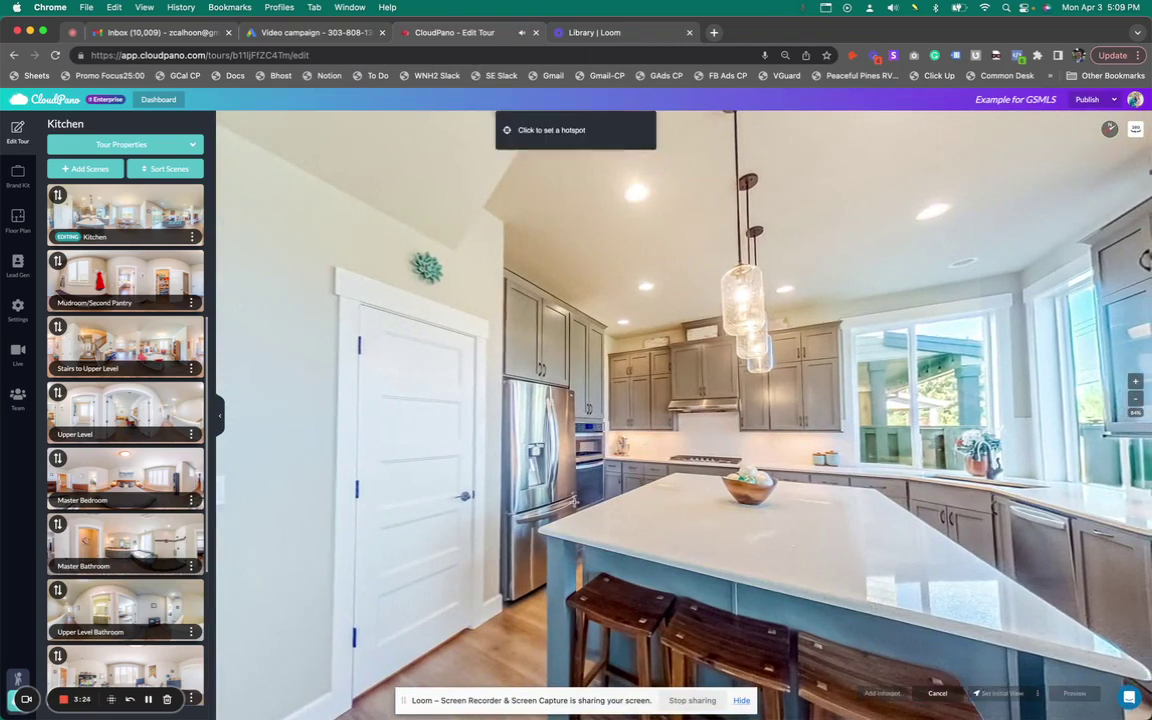
left_click(619, 465)
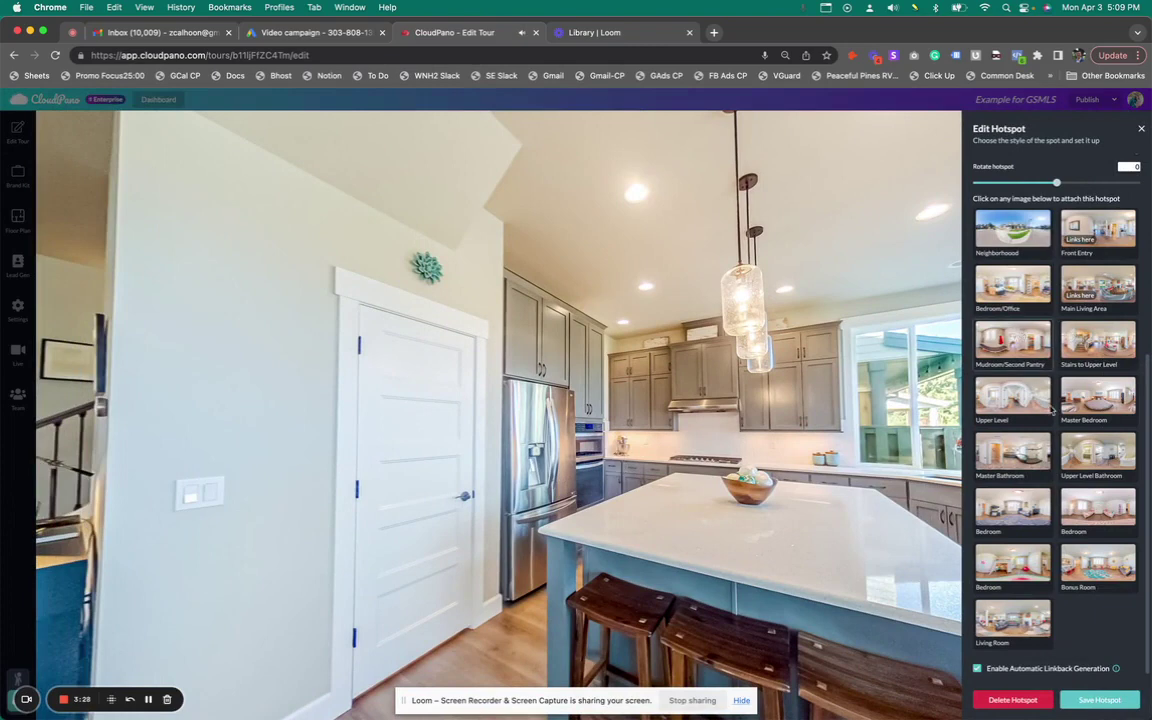
left_click(1100, 699)
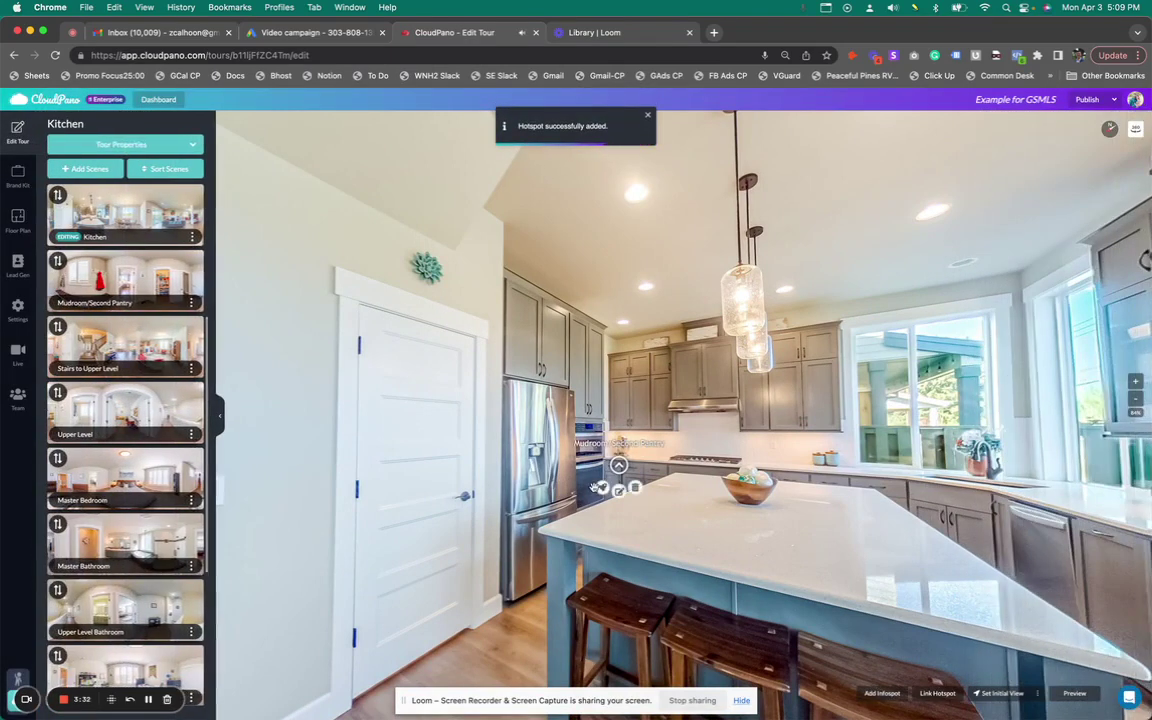
- Follow the new hotspot into Mudroom/Second Pantry and move the Kitchen linkback hotspot from the wall into the kitchen doorway
left_click(603, 490)
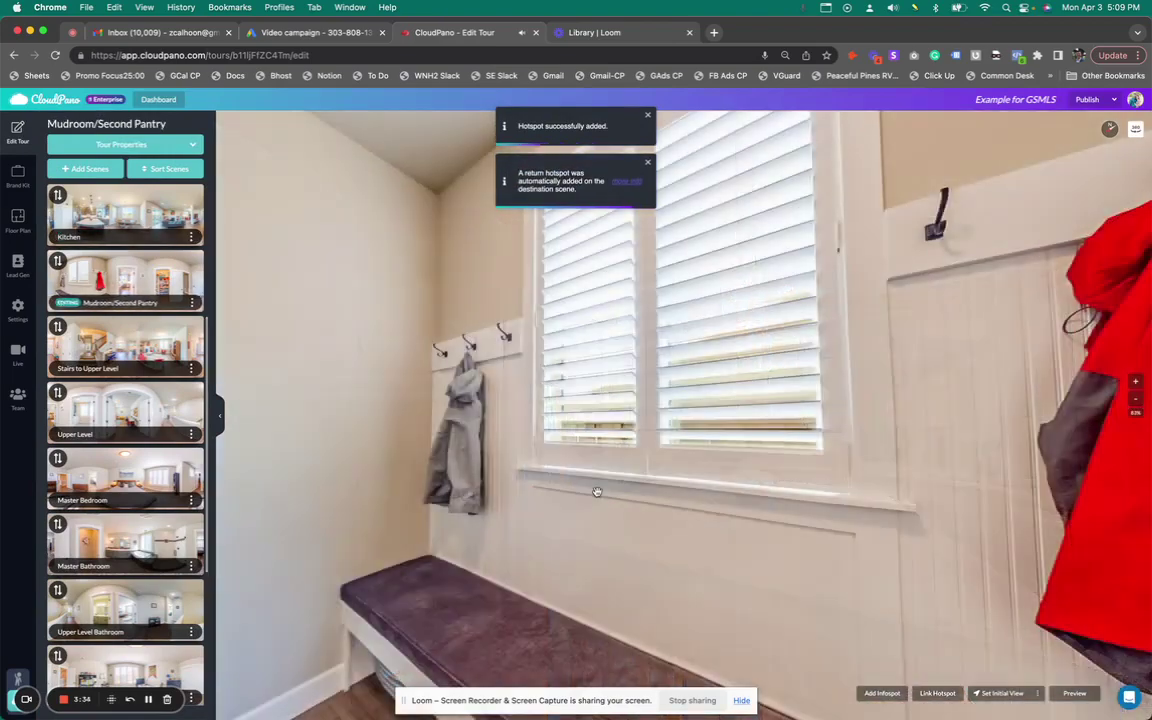
left_click_drag(655, 478, 1040, 455)
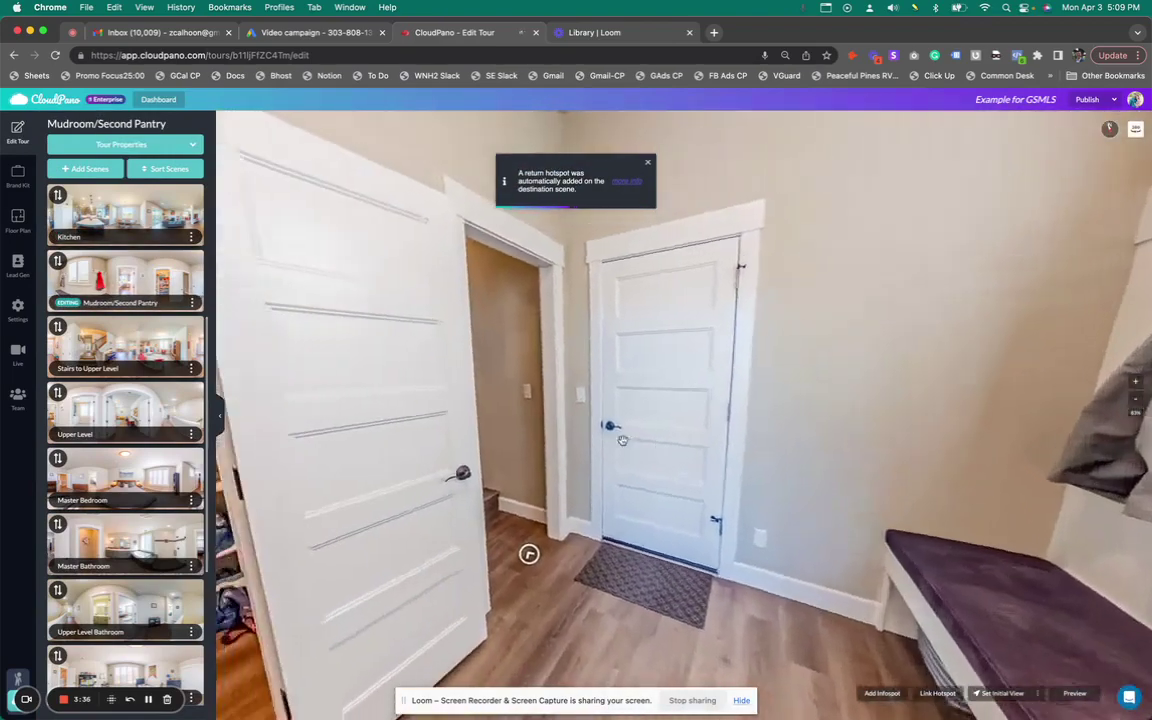
left_click_drag(620, 440, 910, 441)
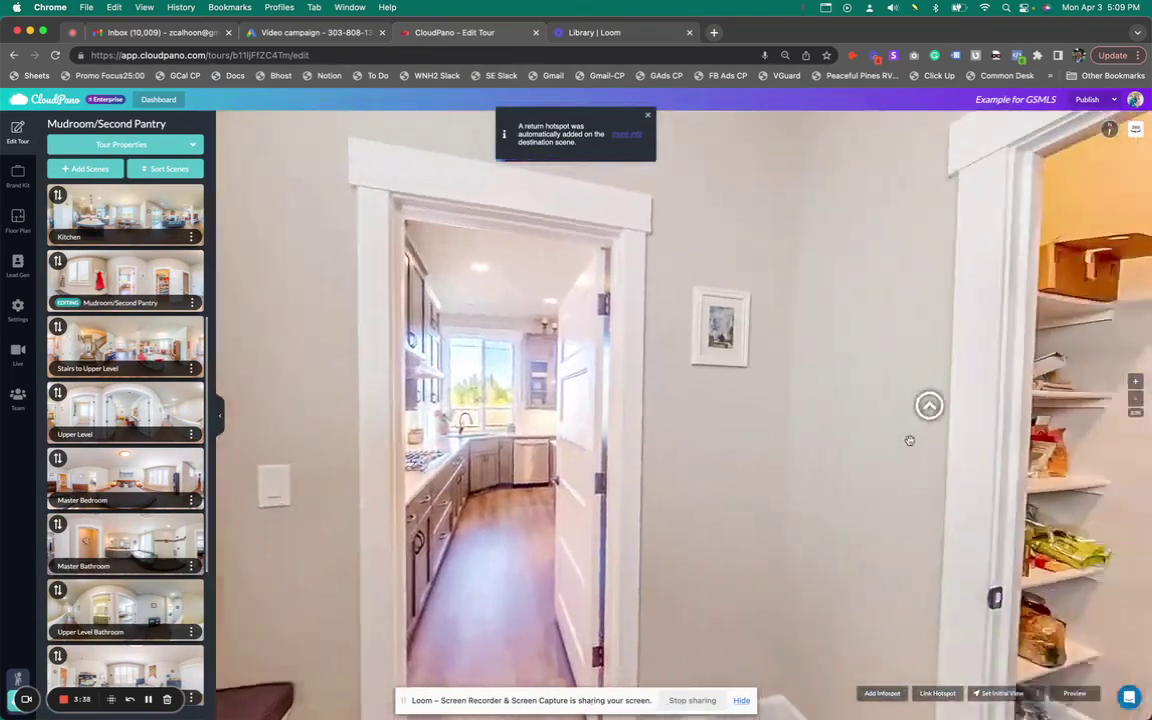
mouse_move(815, 400)
left_click_drag(822, 393, 468, 441)
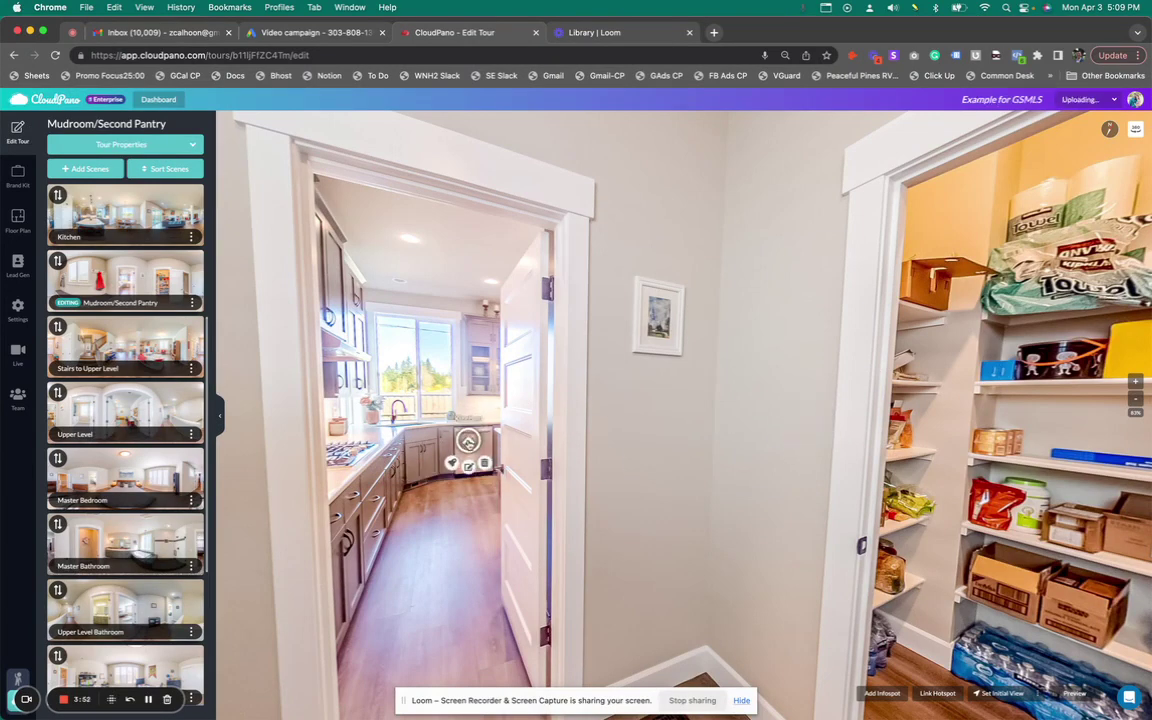
- Rotate the Kitchen linkback hotspot to 35, save it, and move it down onto the kitchen floor seen through the doorway
left_click(468, 466)
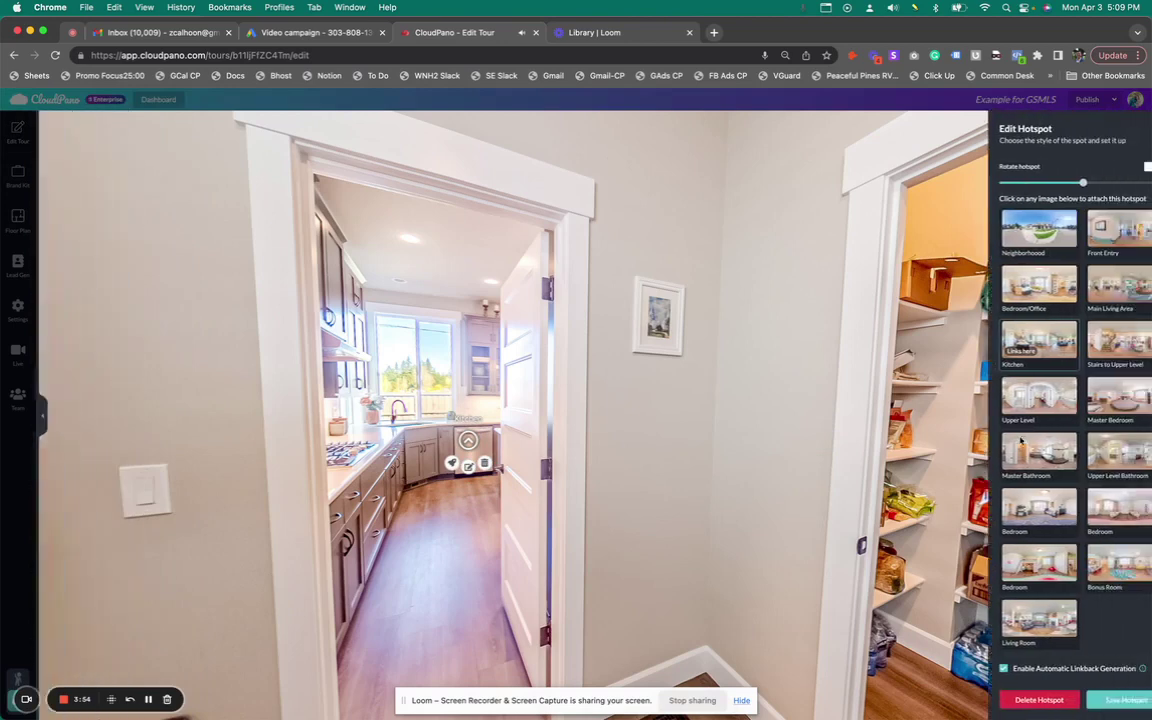
left_click_drag(1057, 186, 1068, 187)
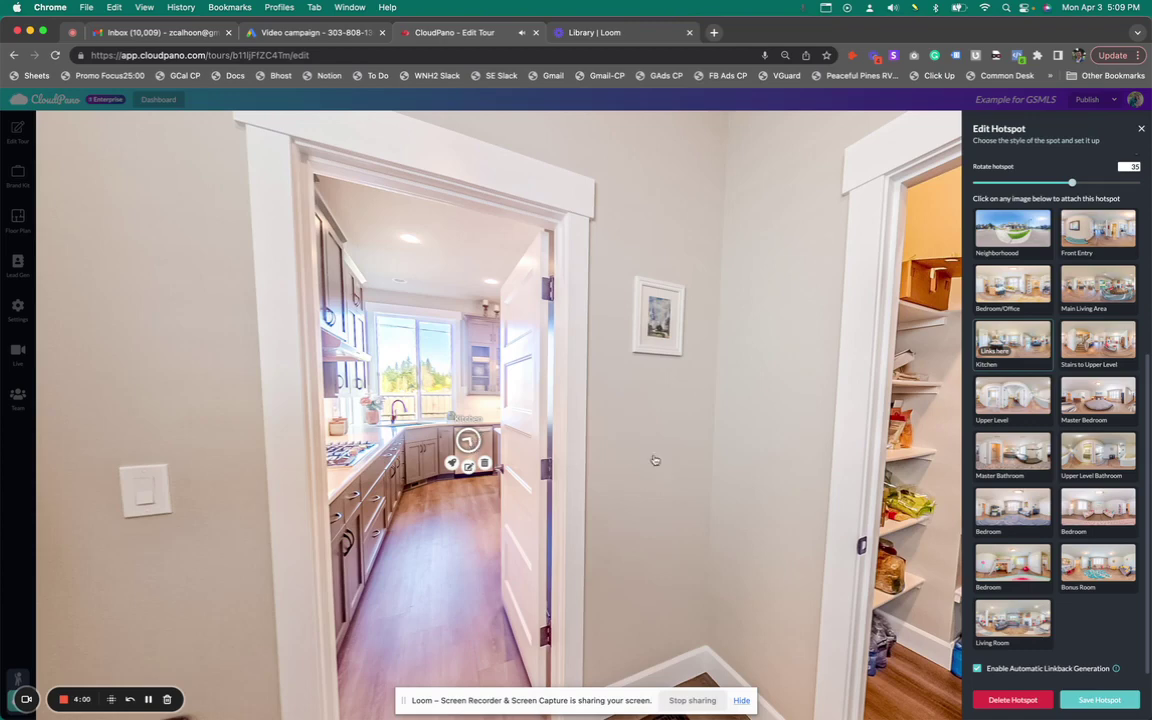
left_click(1086, 697)
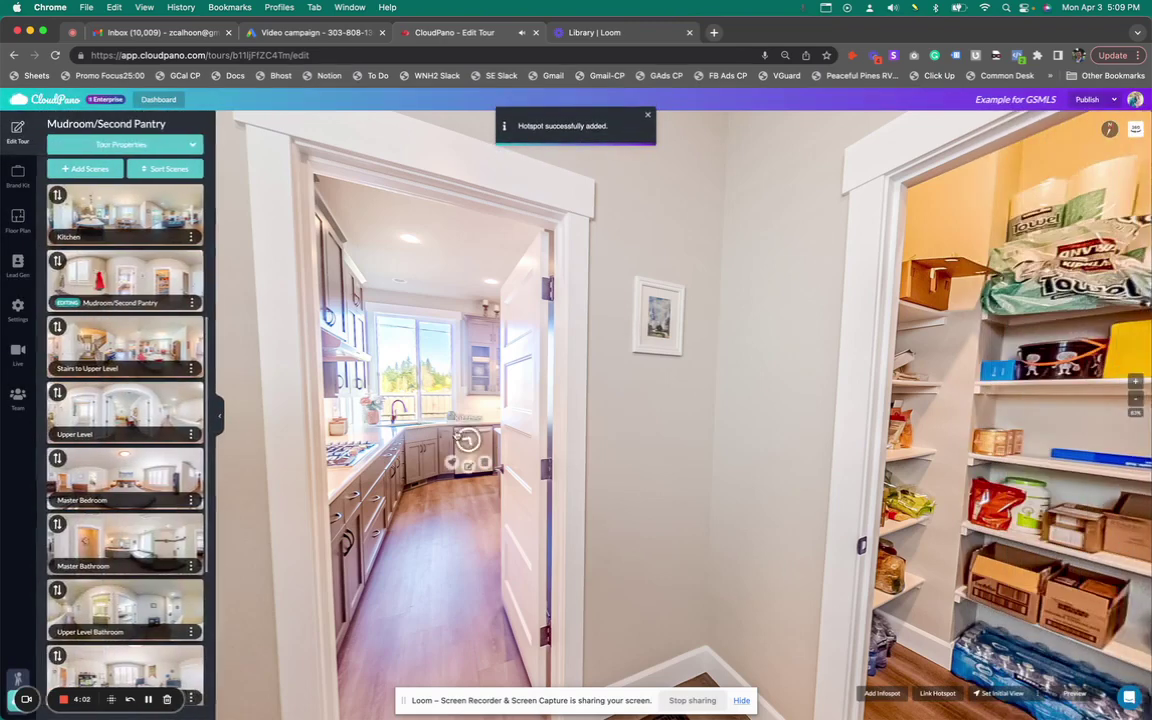
left_click_drag(468, 457, 470, 511)
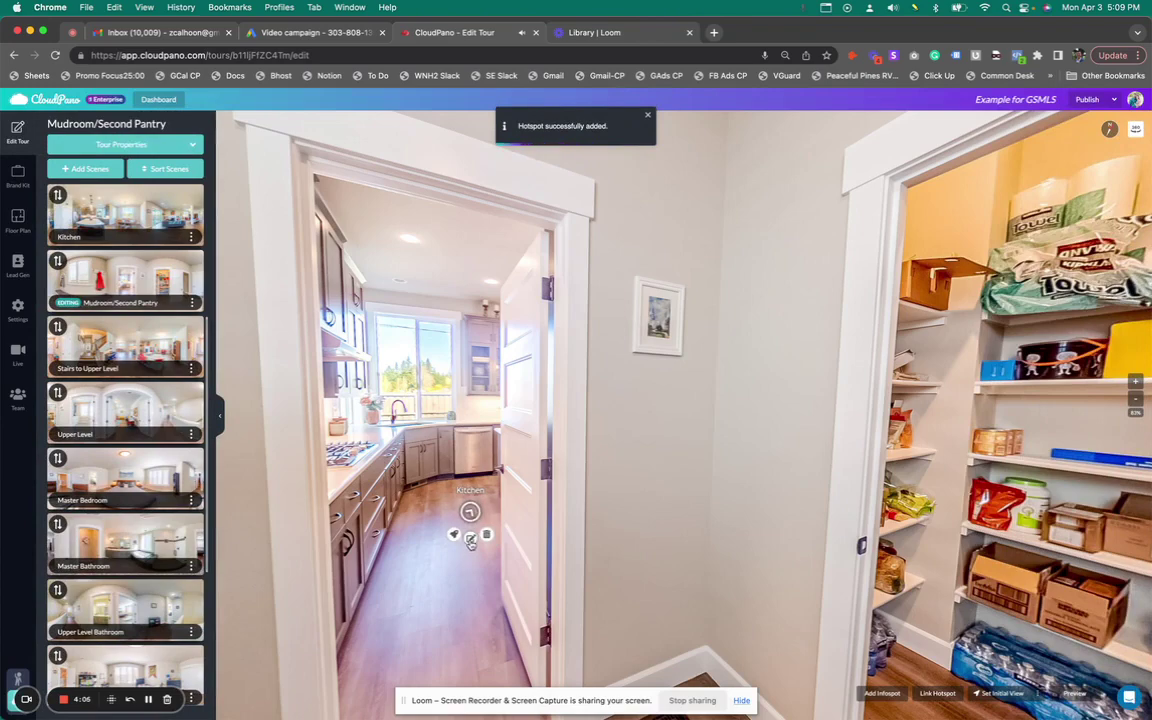
- Set the Kitchen linkback hotspot's scale to 1.9 and save it
left_click(470, 538)
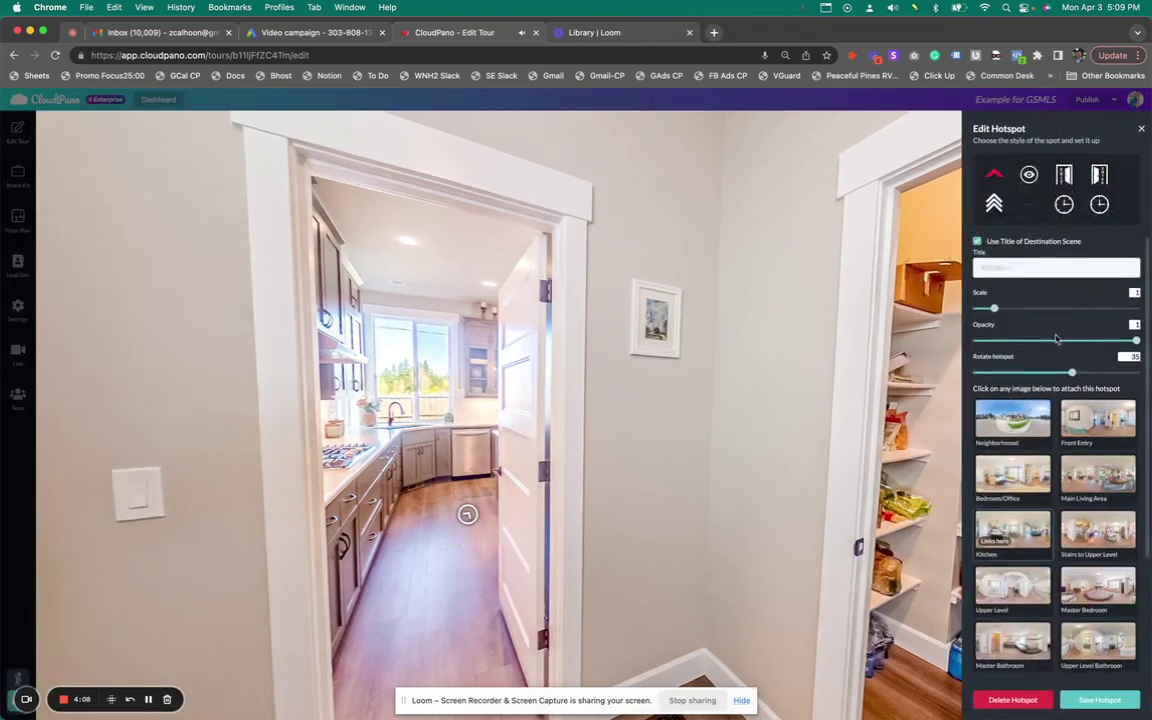
left_click_drag(997, 310, 1027, 311)
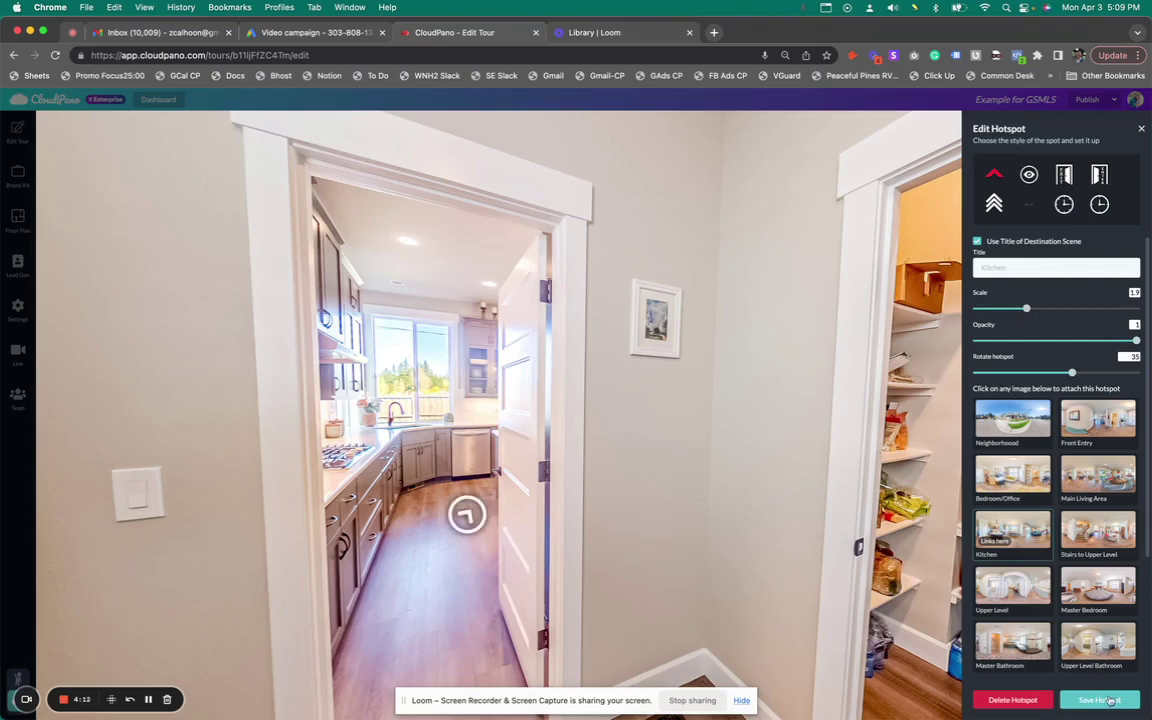
left_click(1100, 700)
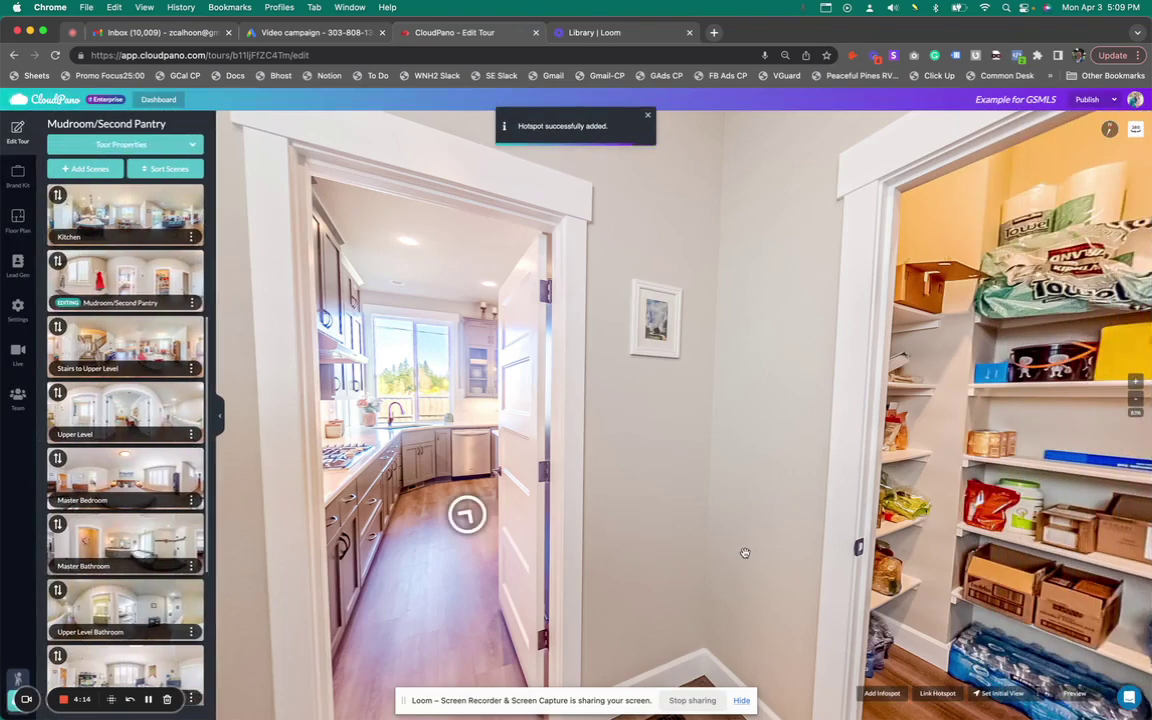